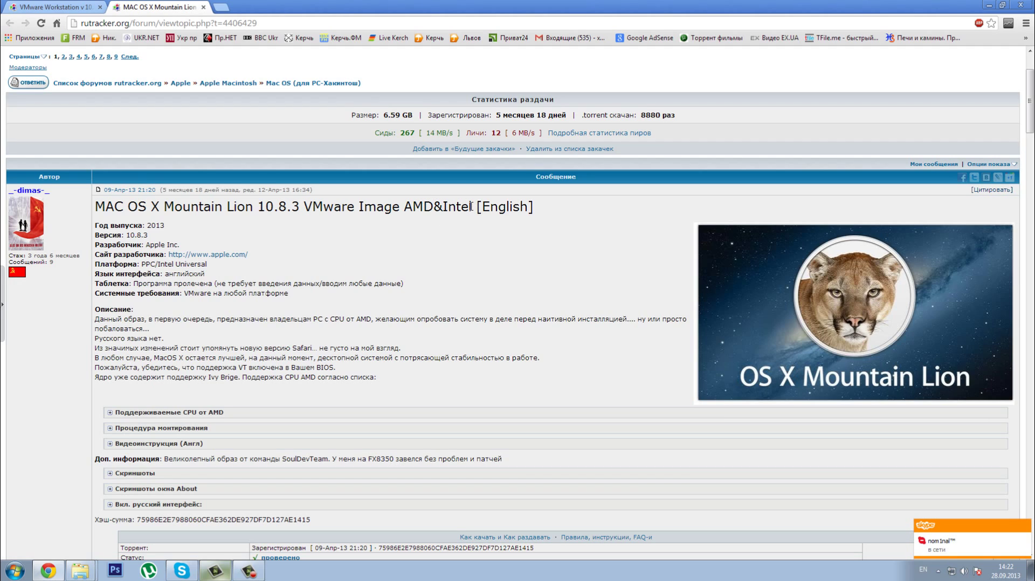
# - Review the MAC OS X Mountain Lion 10.8.3 VMware Image torrent page, including its title, description and download section
pyautogui.moveTo(471, 203); pyautogui.dragTo(533, 208)
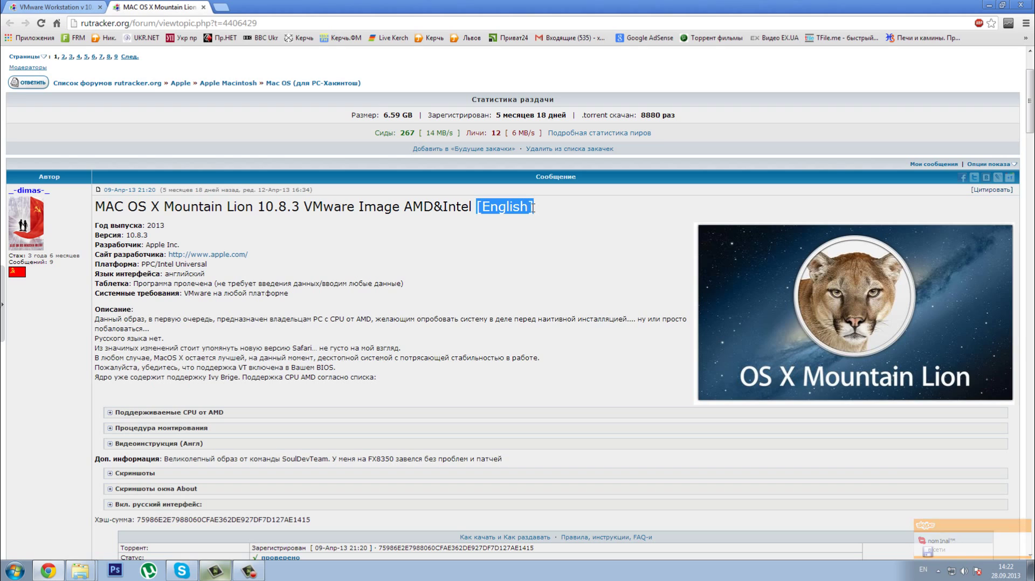
pyautogui.scroll(-1, 534, 210)
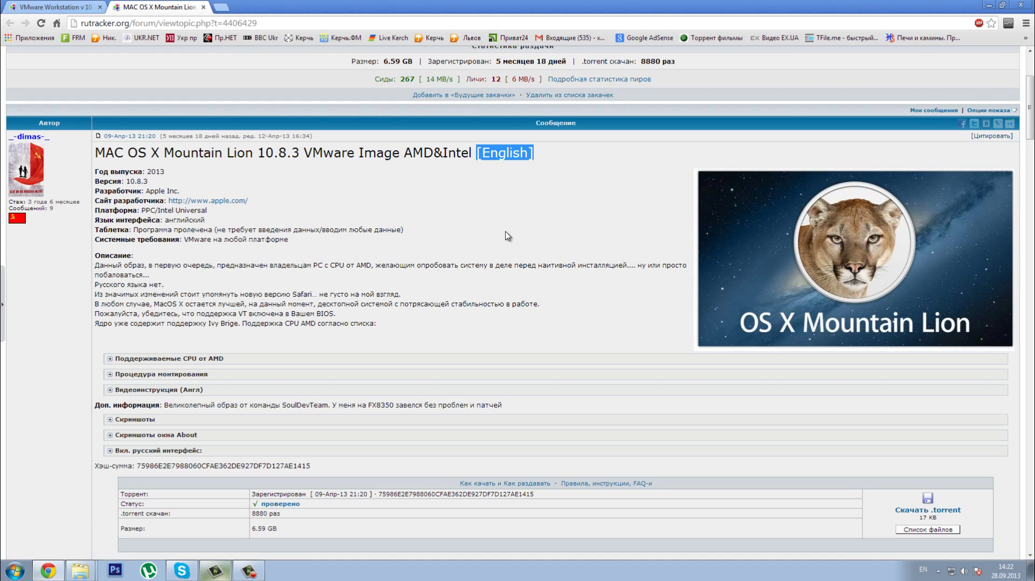
pyautogui.scroll(-5, 539, 324)
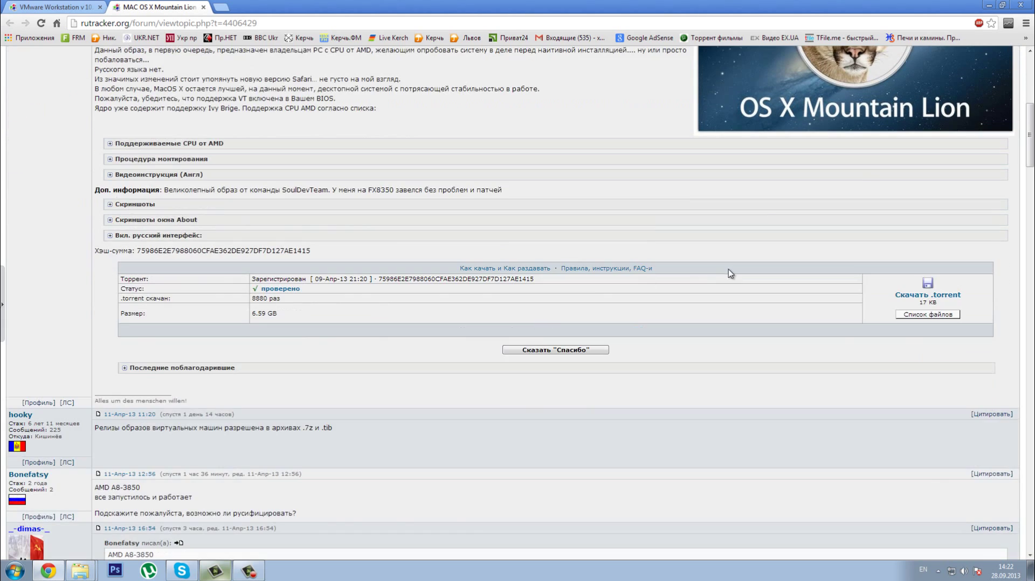
pyautogui.scroll(3, 727, 275)
pyautogui.scroll(1, 678, 302)
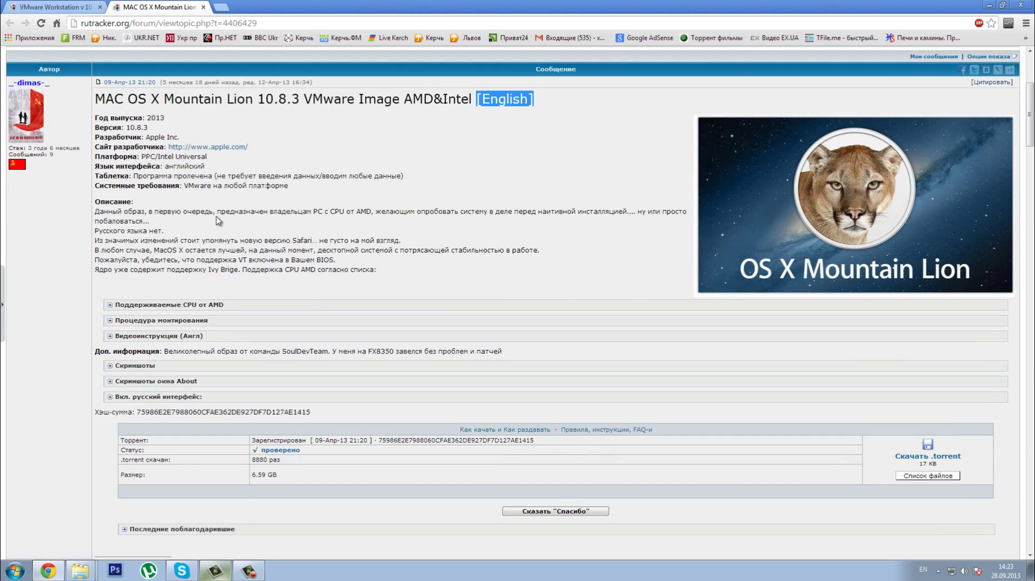
# - Switch to µTorrent and open the download folders of the OS X Mountain Lion 10.8.3 VMware Image and VMware Workstation 10.0.0.1295980 torrents
pyautogui.click(81, 572)
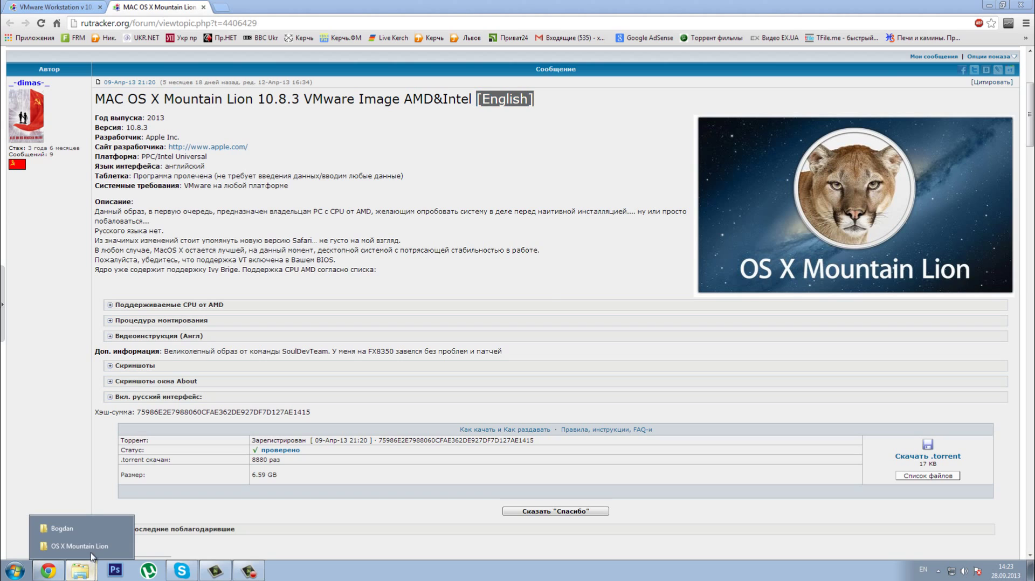
pyautogui.click(89, 547)
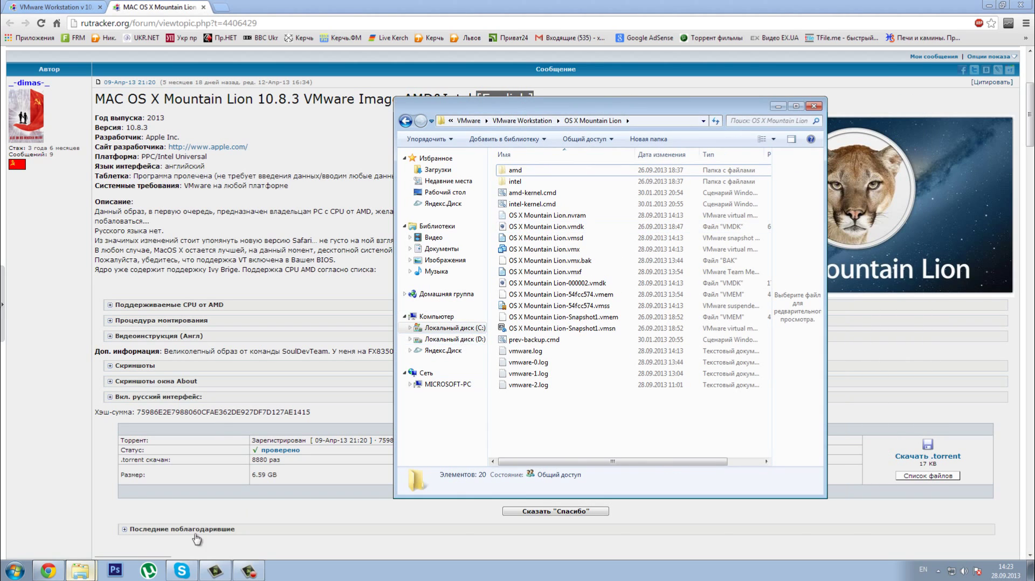
pyautogui.click(148, 571)
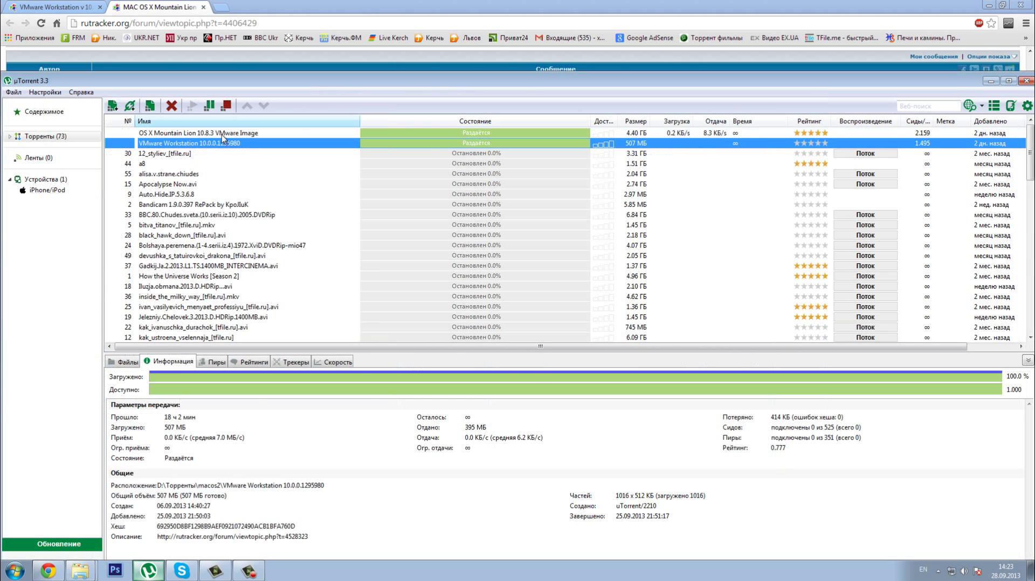
pyautogui.rightClick(222, 139)
pyautogui.click(238, 176)
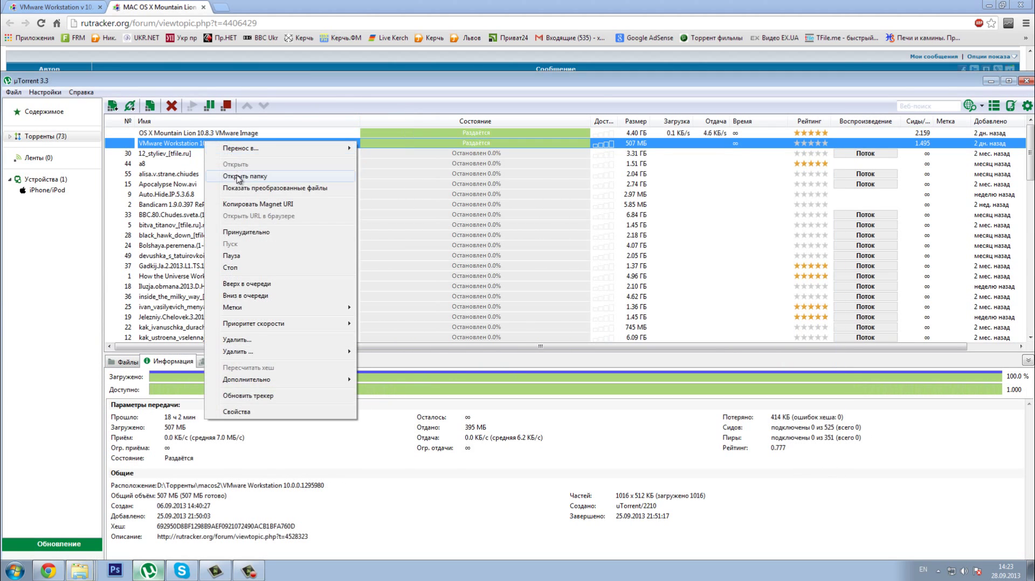
pyautogui.click(237, 176)
pyautogui.click(1026, 80)
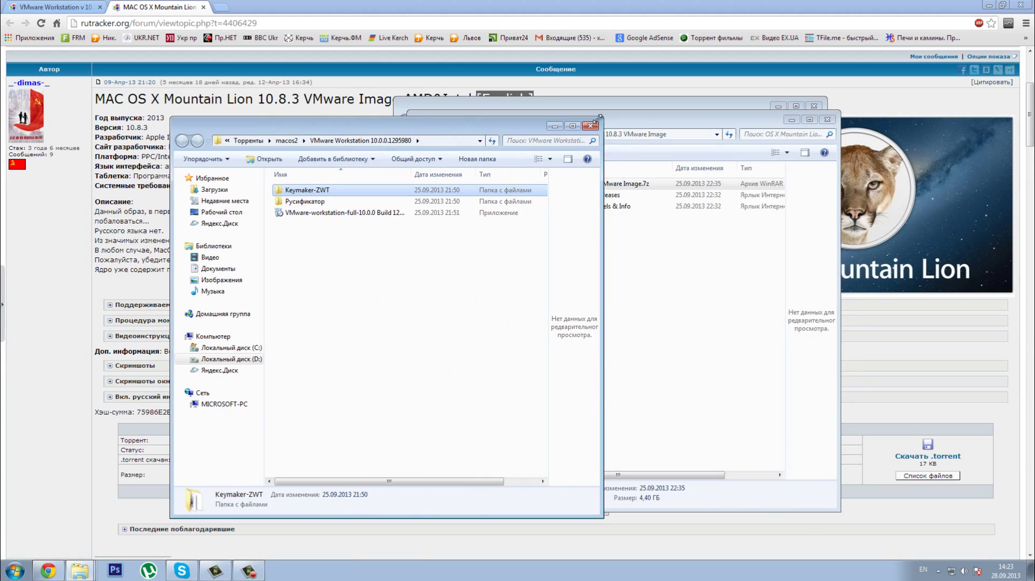
# - Close the extra OS X Mountain Lion folder window and arrange the two torrent download folder windows side by side
pyautogui.moveTo(632, 120); pyautogui.dragTo(652, 229)
pyautogui.click(687, 102)
pyautogui.click(814, 107)
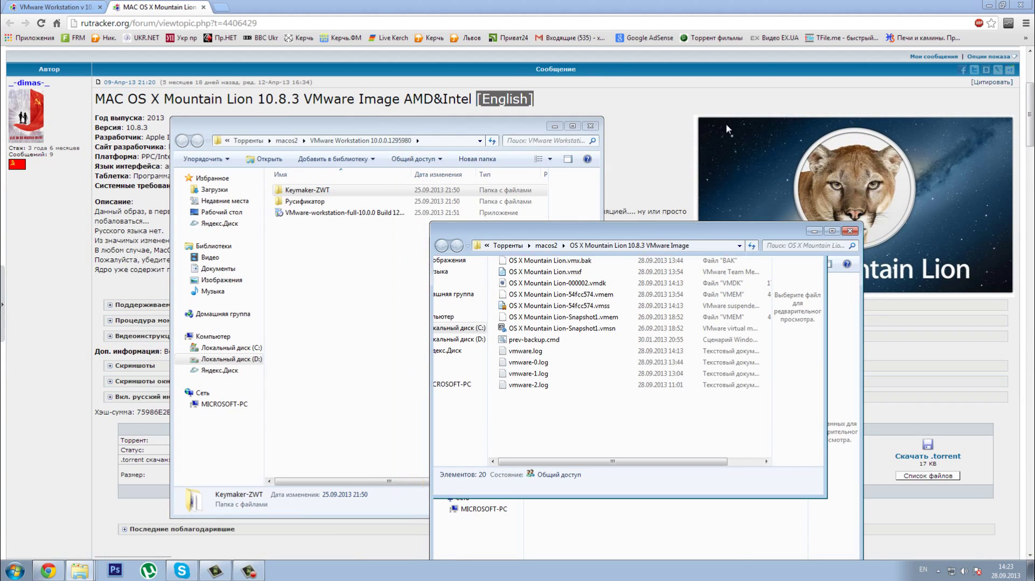
pyautogui.moveTo(528, 125); pyautogui.dragTo(392, 133)
pyautogui.moveTo(629, 222); pyautogui.dragTo(660, 134)
pyautogui.click(277, 309)
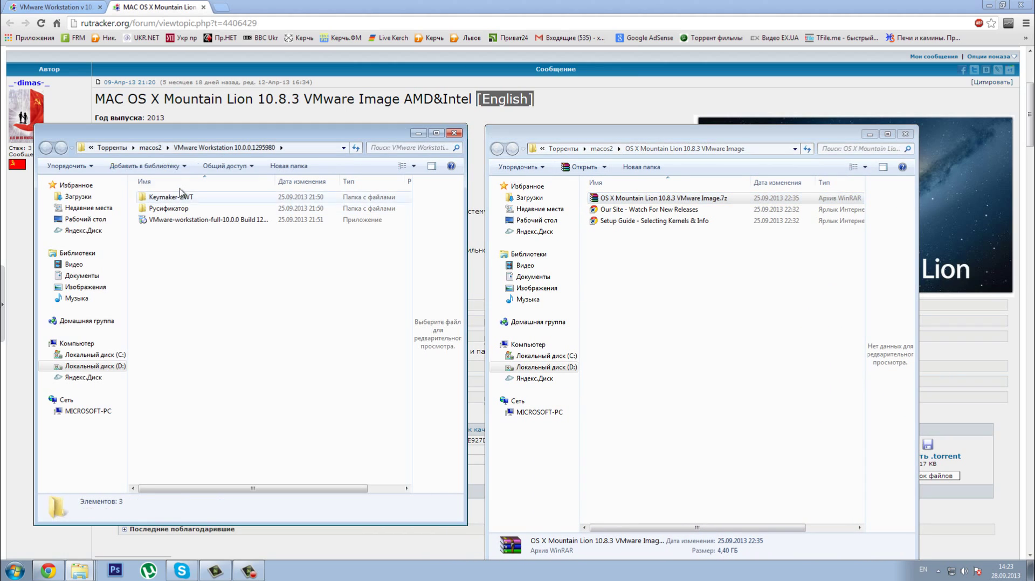
pyautogui.click(620, 259)
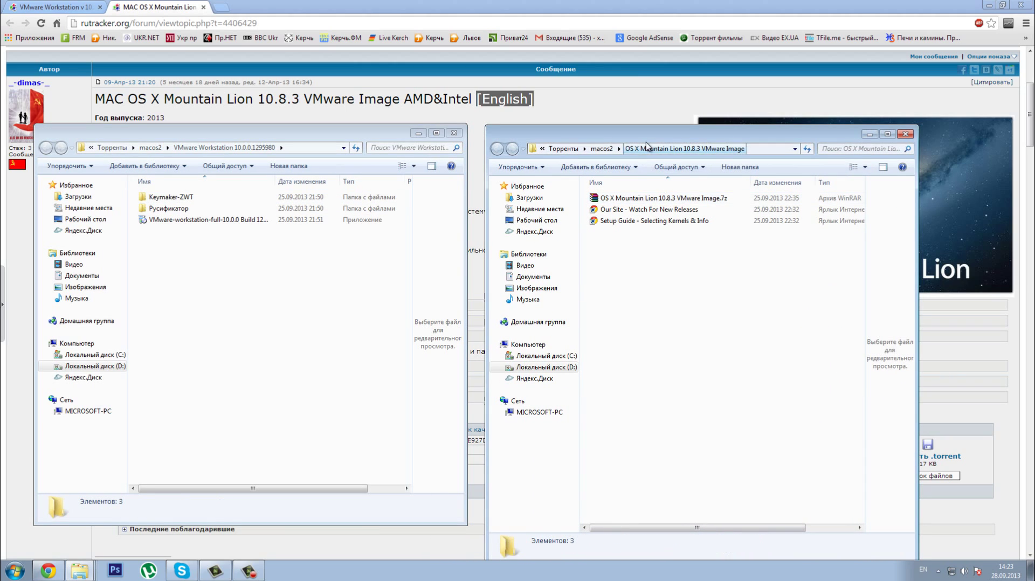
pyautogui.moveTo(620, 138); pyautogui.dragTo(606, 135)
pyautogui.click(334, 289)
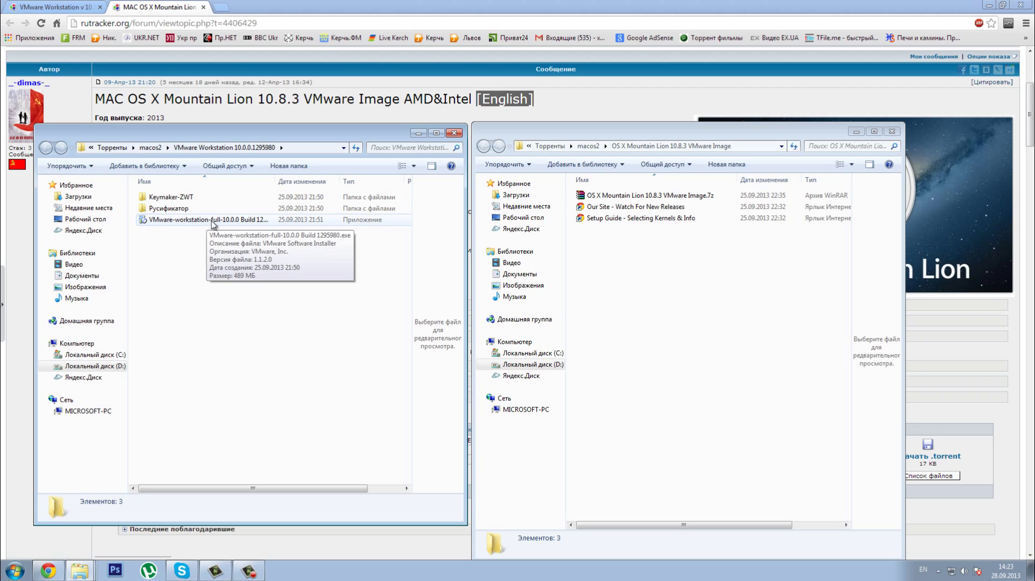
# - Widen the name column in the VMware Workstation folder to fit the full installer file name and align its window with the neighbouring one
pyautogui.moveTo(278, 182); pyautogui.dragTo(302, 183)
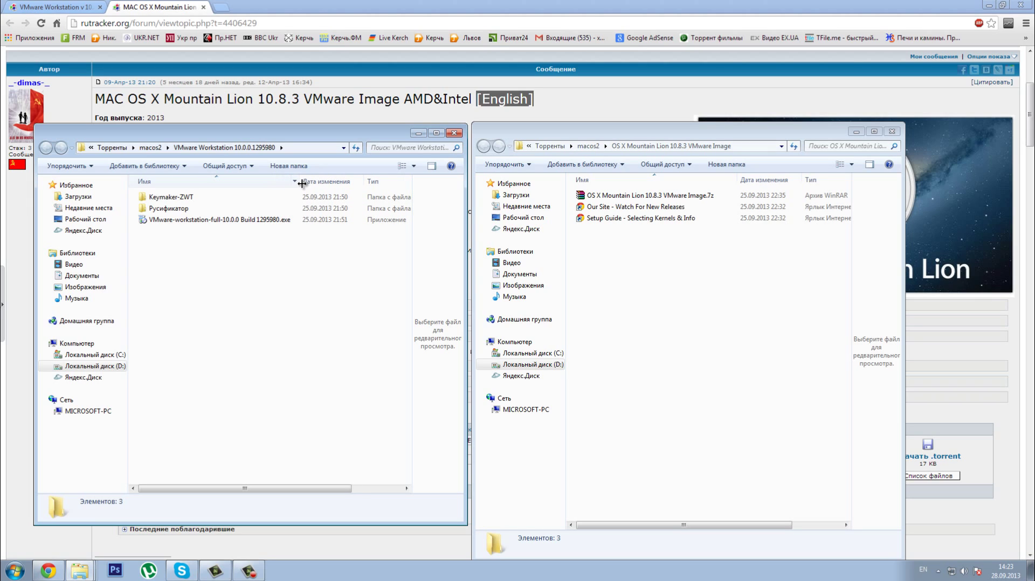
pyautogui.moveTo(302, 184); pyautogui.dragTo(299, 181)
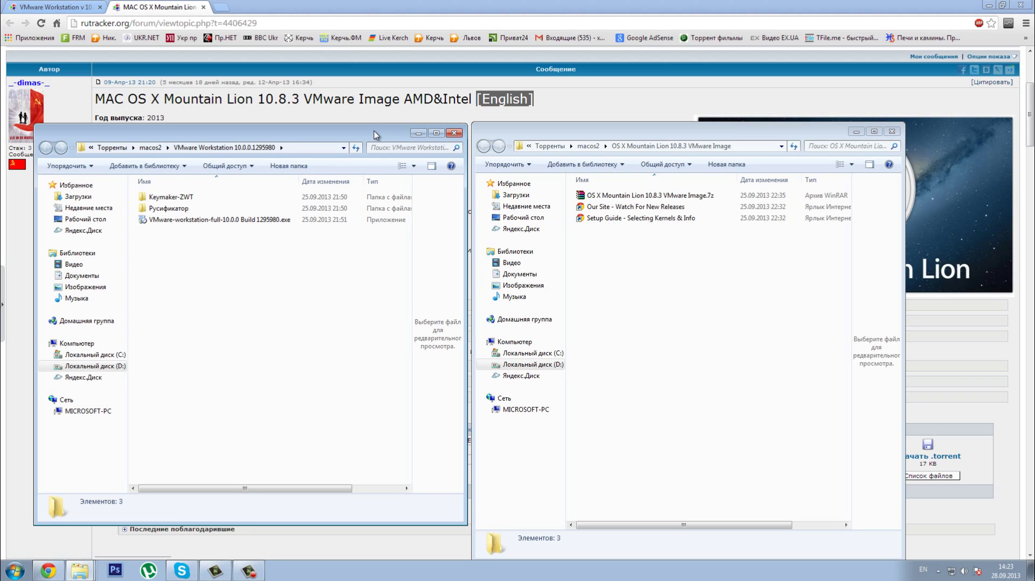
pyautogui.moveTo(376, 135); pyautogui.dragTo(379, 134)
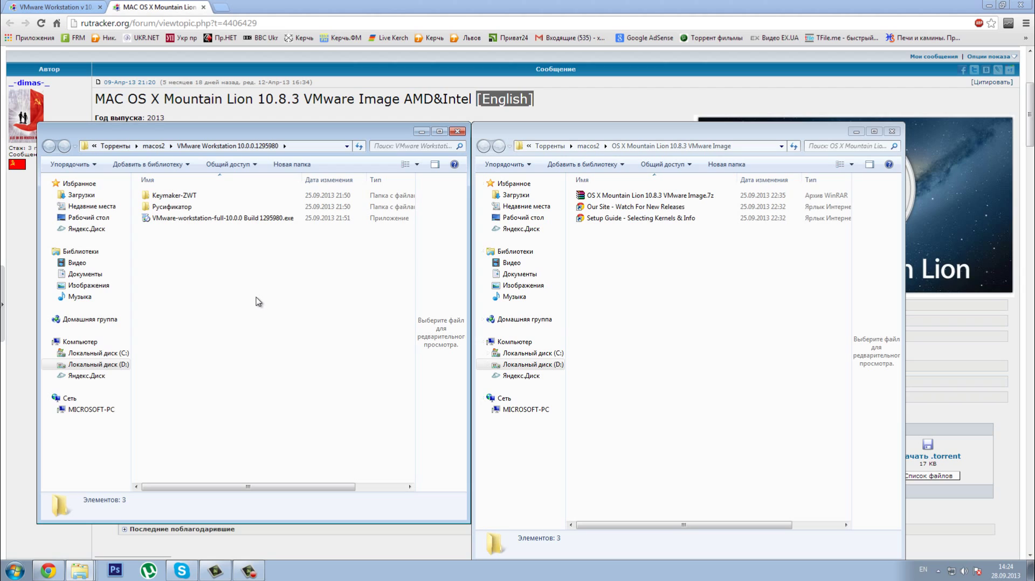
# - Run keygen.exe from the Keymaker-ZWT folder, generate a serial for VMware Workstation v10, and close the generator
pyautogui.doubleClick(264, 201)
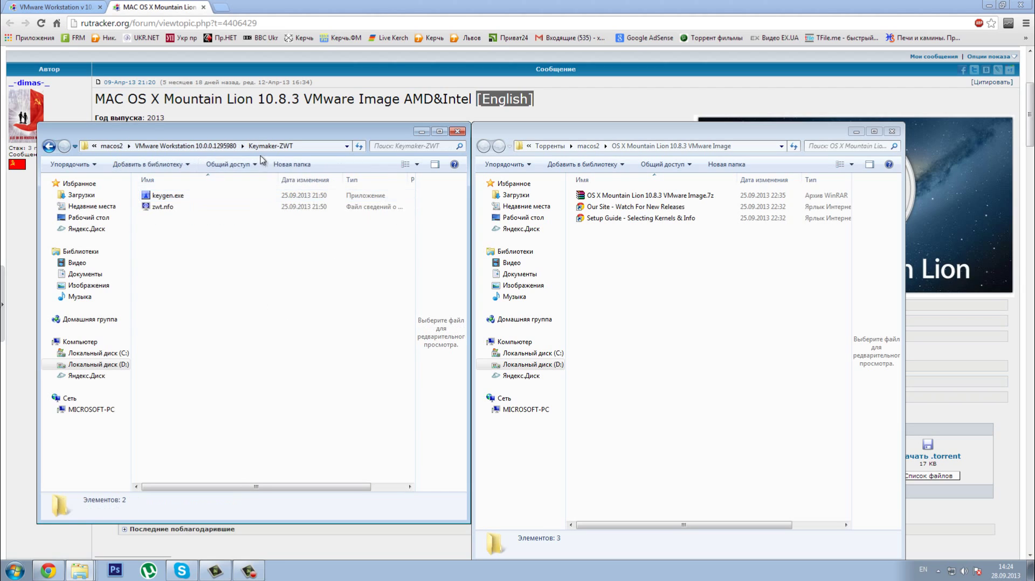
pyautogui.doubleClick(173, 198)
pyautogui.click(548, 294)
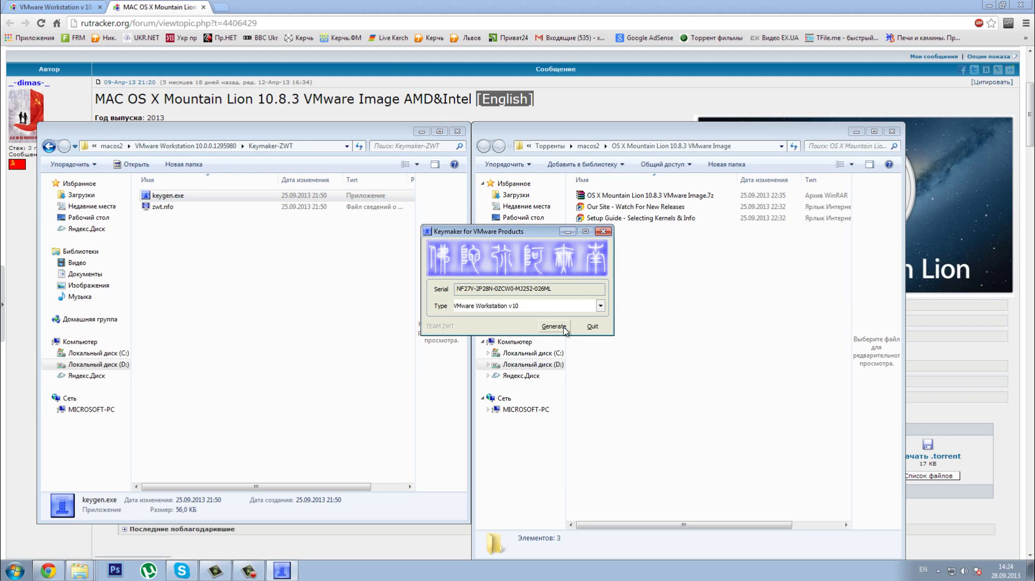
pyautogui.click(553, 327)
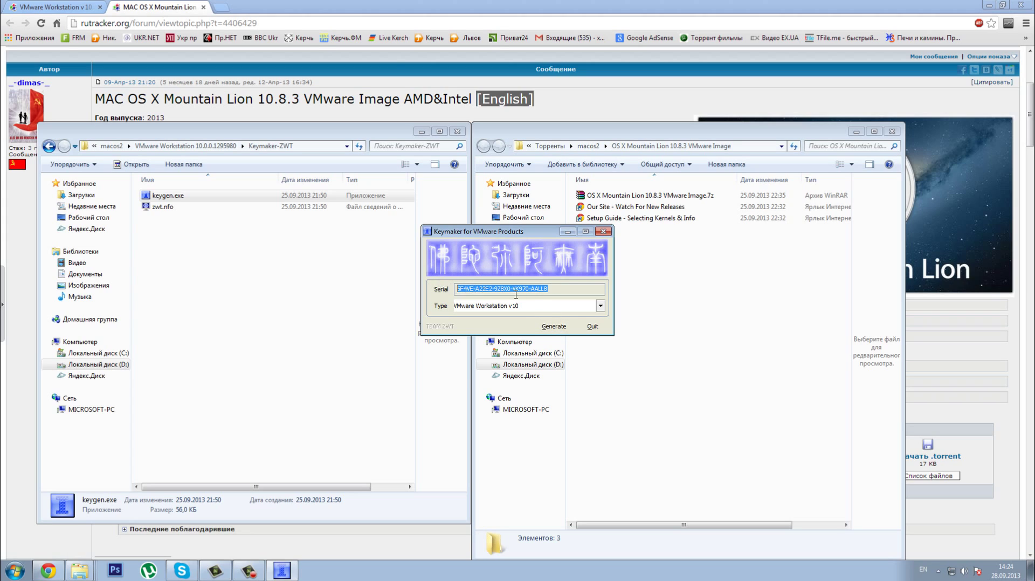
pyautogui.moveTo(542, 235); pyautogui.dragTo(601, 251)
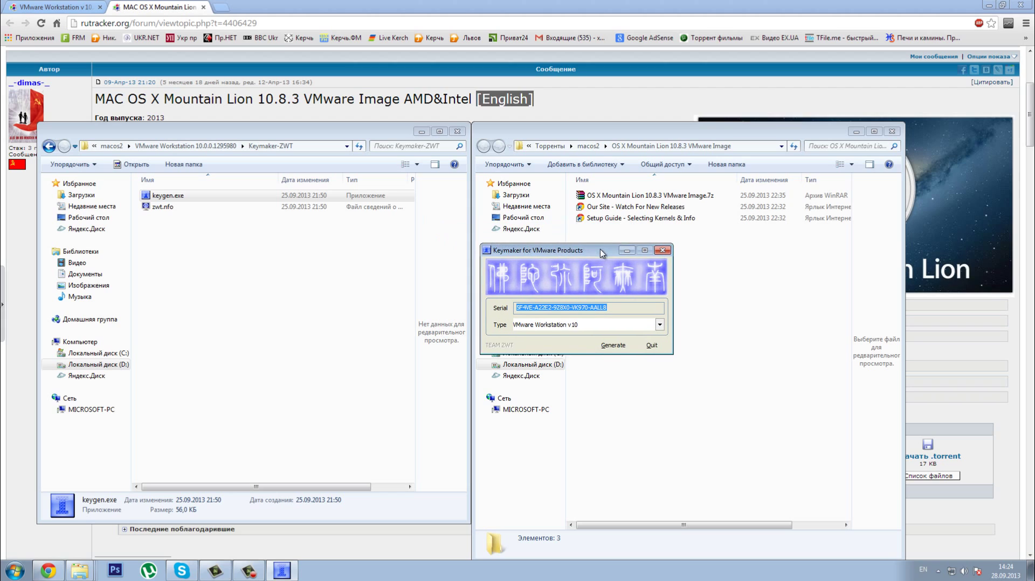
pyautogui.click(663, 248)
pyautogui.click(234, 292)
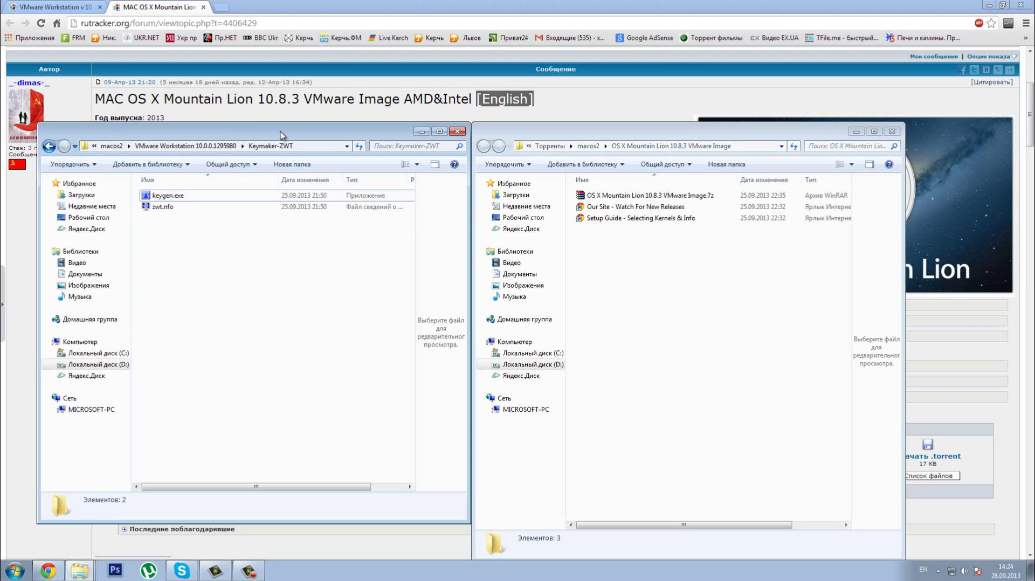
# - Inspect the contents of the Русификатор folder with its name column widened, and return to the VMware Workstation 10.0.0.1295980 folder
pyautogui.click(186, 146)
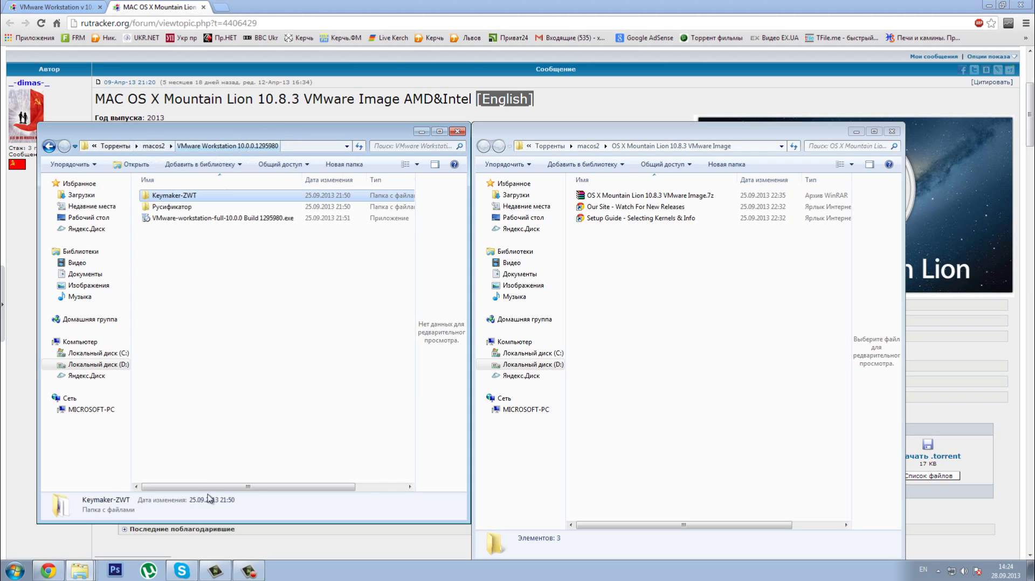
pyautogui.doubleClick(208, 207)
pyautogui.moveTo(278, 180)
pyautogui.mouseDown()
pyautogui.moveTo(306, 182)
pyautogui.moveTo(297, 186)
pyautogui.mouseUp()
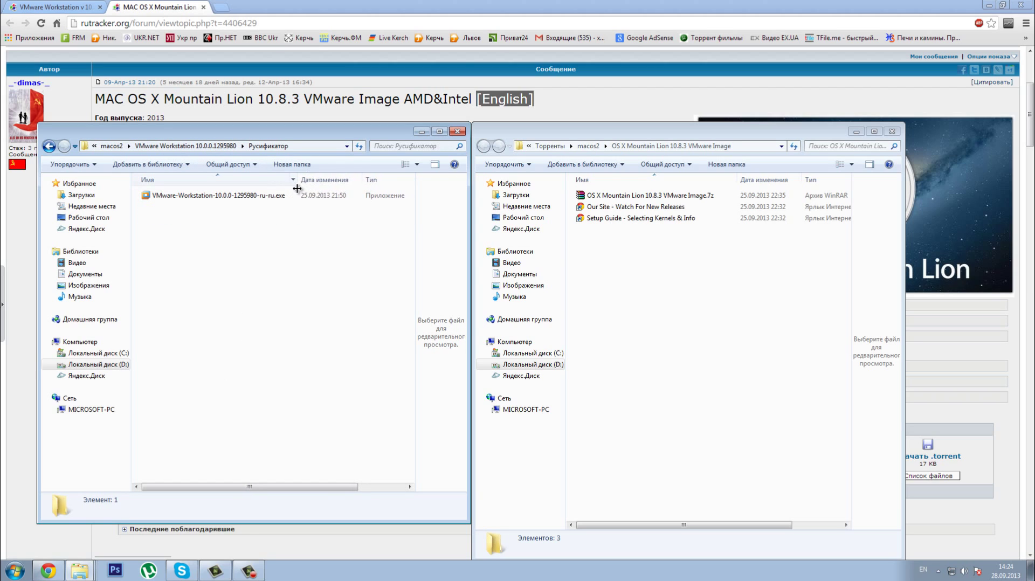
pyautogui.click(205, 146)
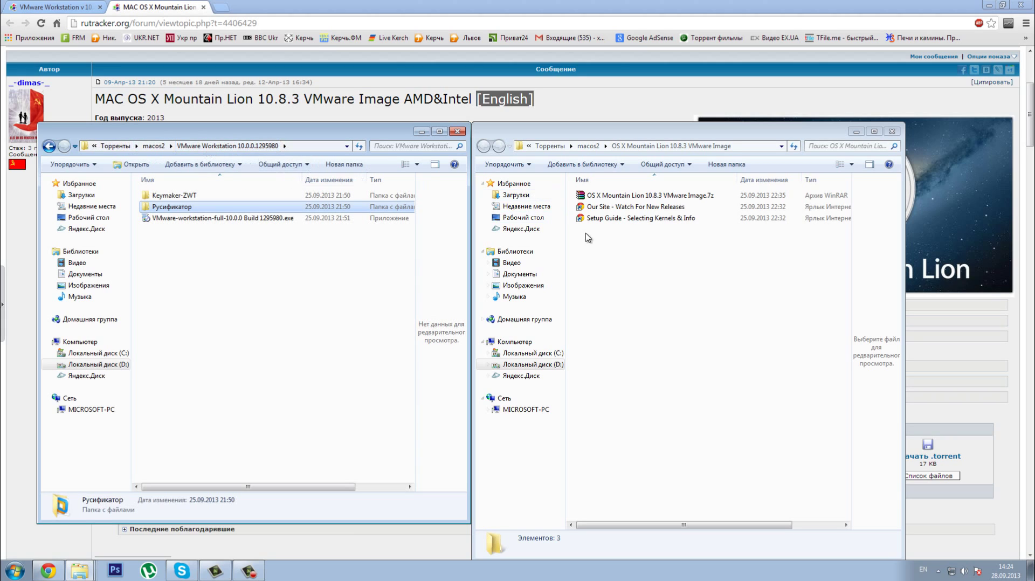
# - Open the archive OS X Mountain Lion 10.8.3 VMware Image.7z in WinRAR and move the licence reminder aside
pyautogui.click(630, 248)
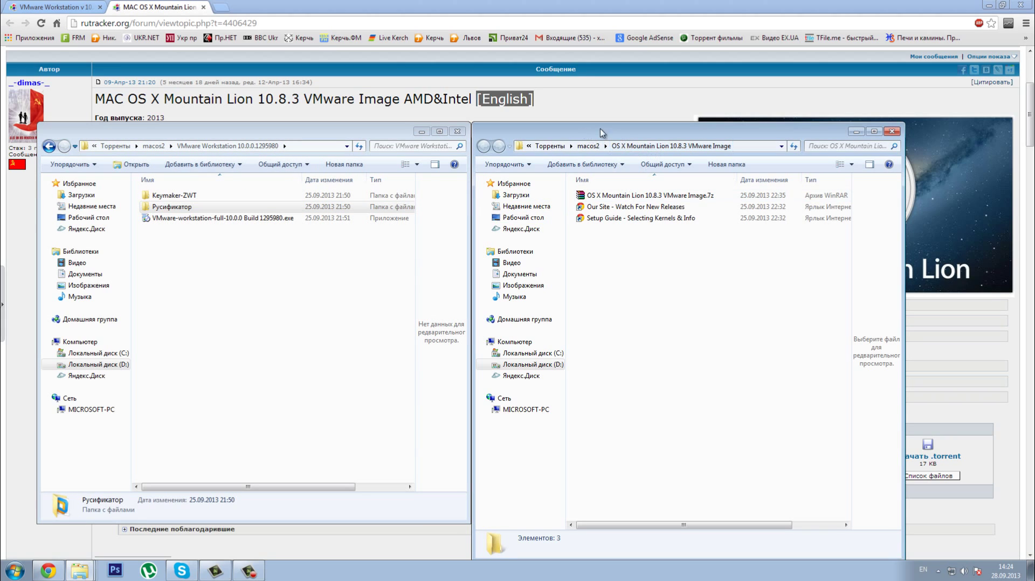
pyautogui.click(647, 196)
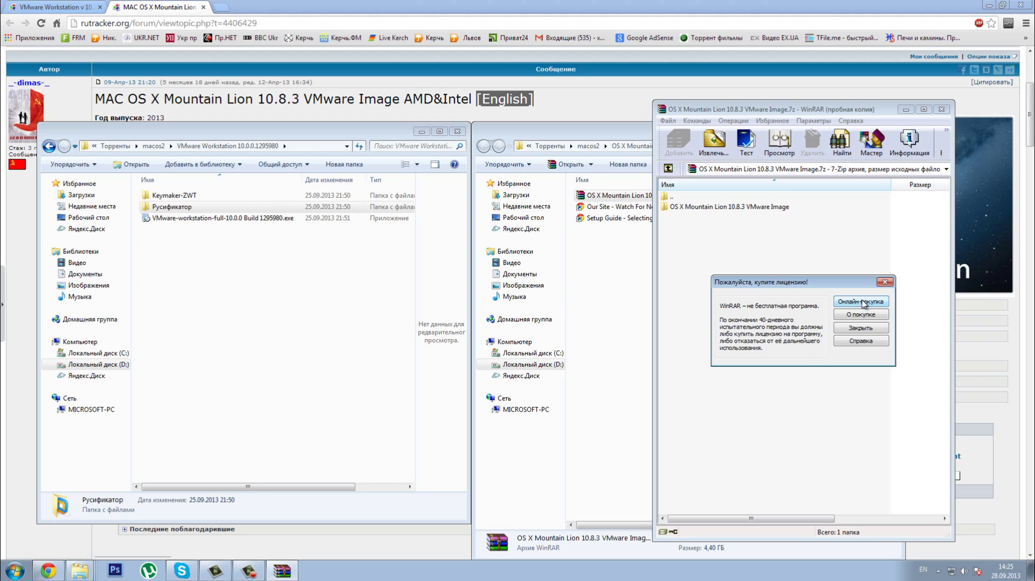
pyautogui.moveTo(856, 283); pyautogui.dragTo(804, 221)
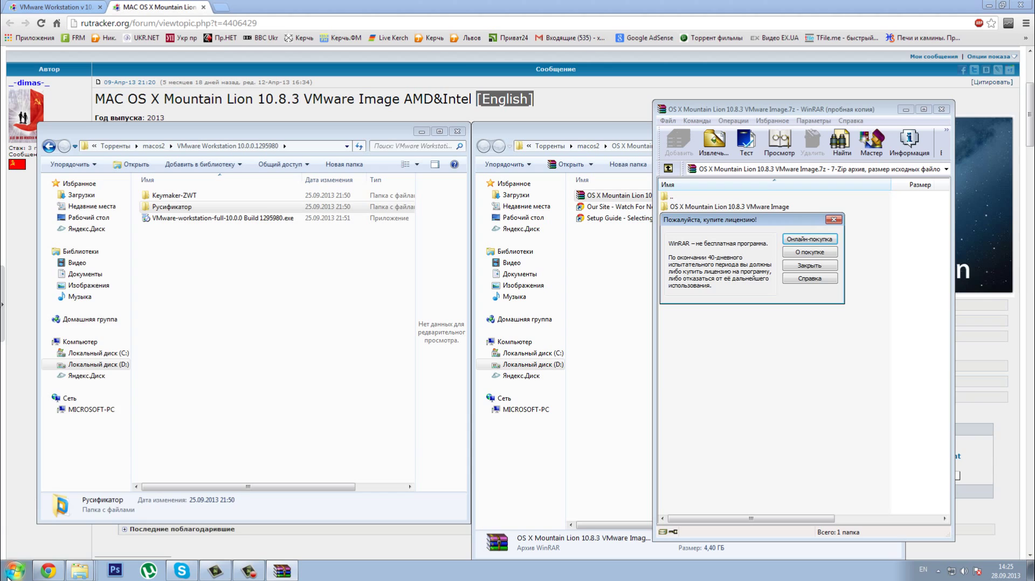
# - Check the free space on local disk C: in the Computer window and close that window
pyautogui.click(15, 571)
pyautogui.click(184, 404)
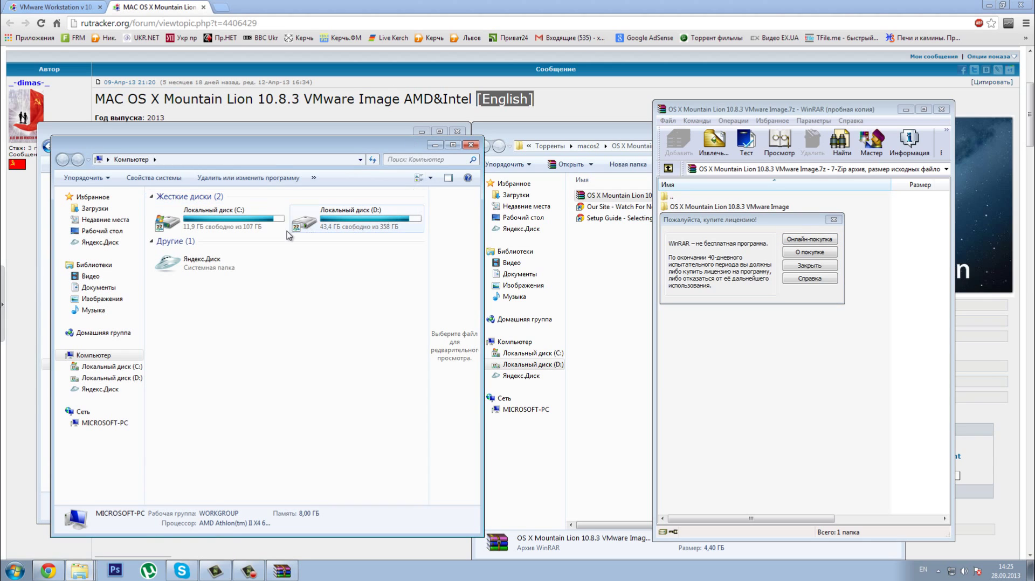
pyautogui.click(218, 229)
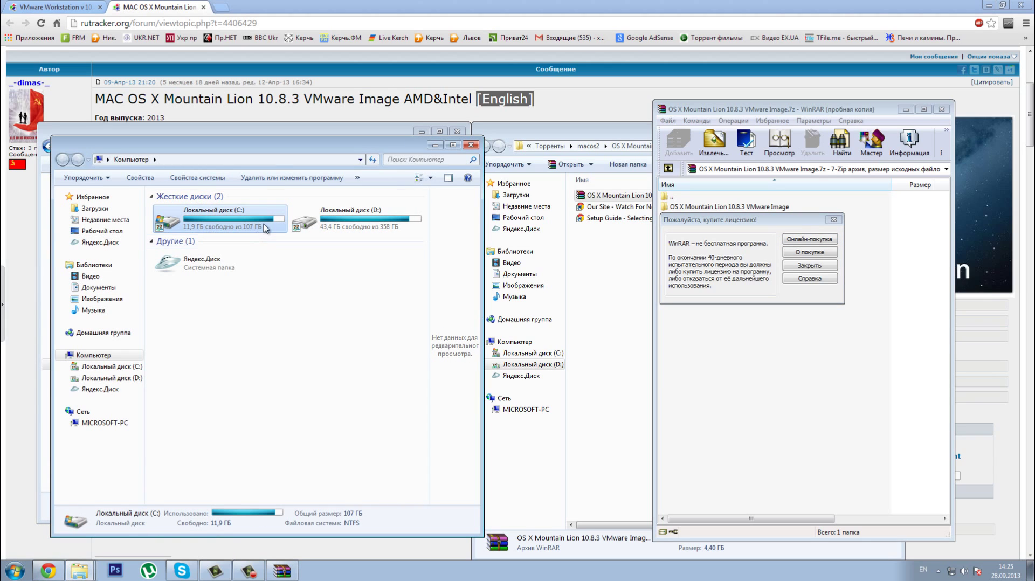
pyautogui.click(470, 145)
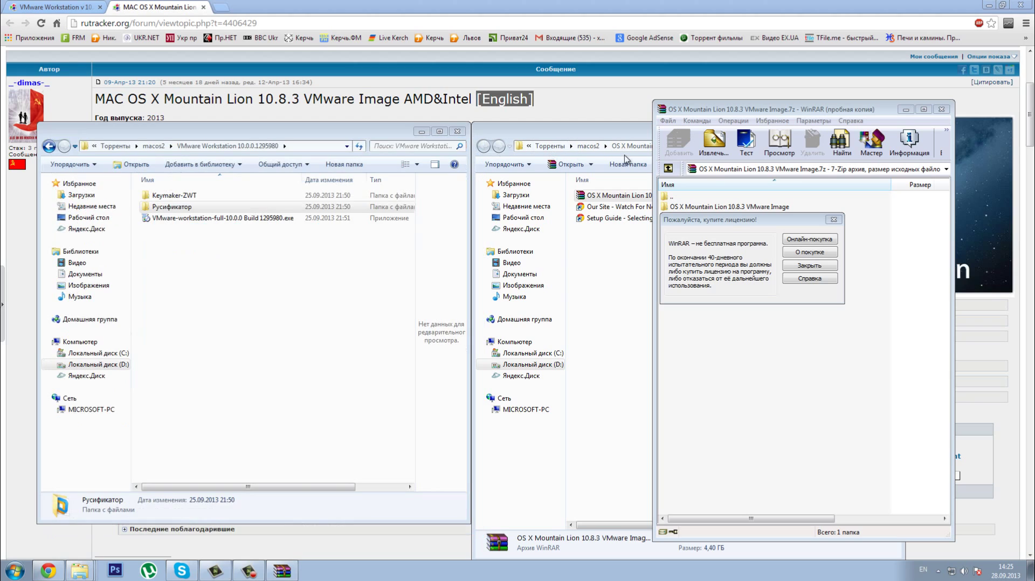
# - Dismiss the WinRAR licence reminder, open the OS X Mountain Lion 10.8.3 VMware Image folder inside the archive, and select all three of its folders
pyautogui.click(725, 222)
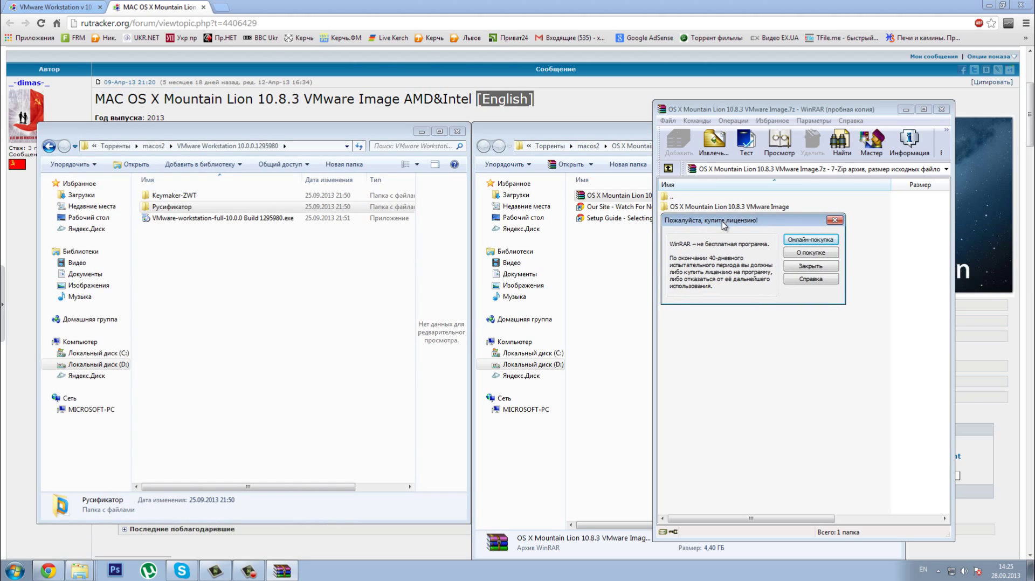
pyautogui.moveTo(725, 224); pyautogui.dragTo(724, 225)
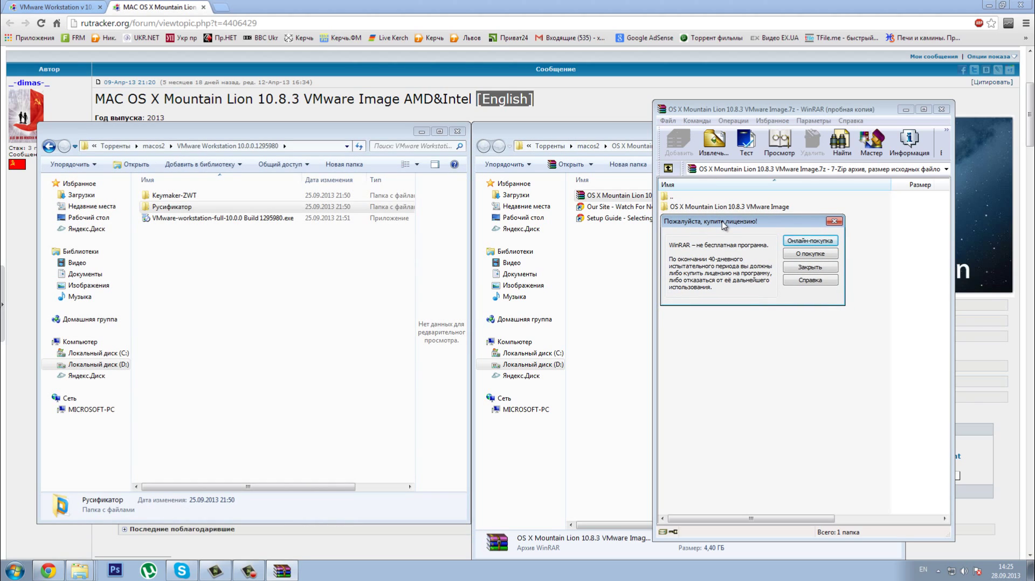
pyautogui.moveTo(723, 222); pyautogui.dragTo(724, 226)
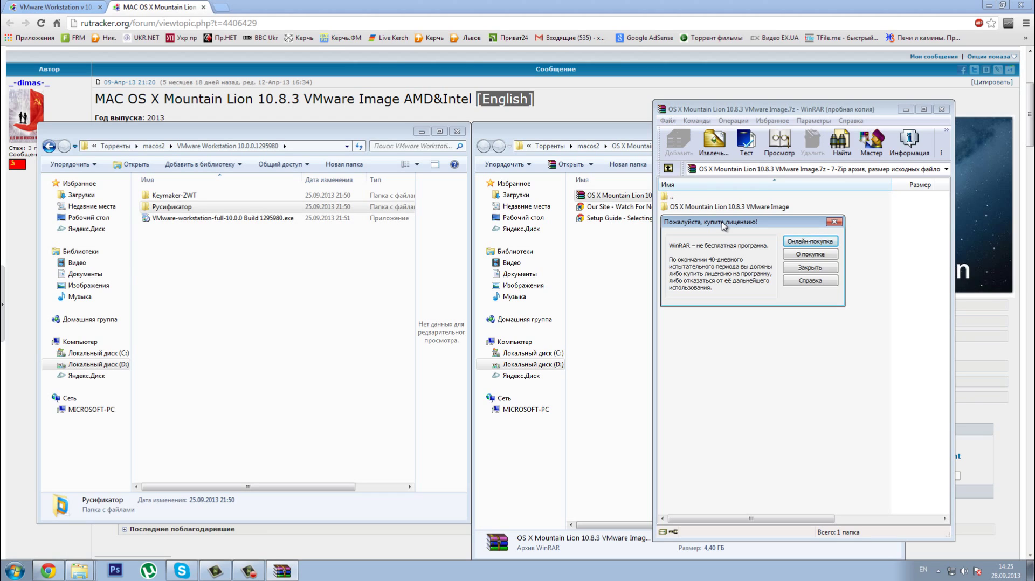
pyautogui.click(834, 221)
pyautogui.click(704, 208)
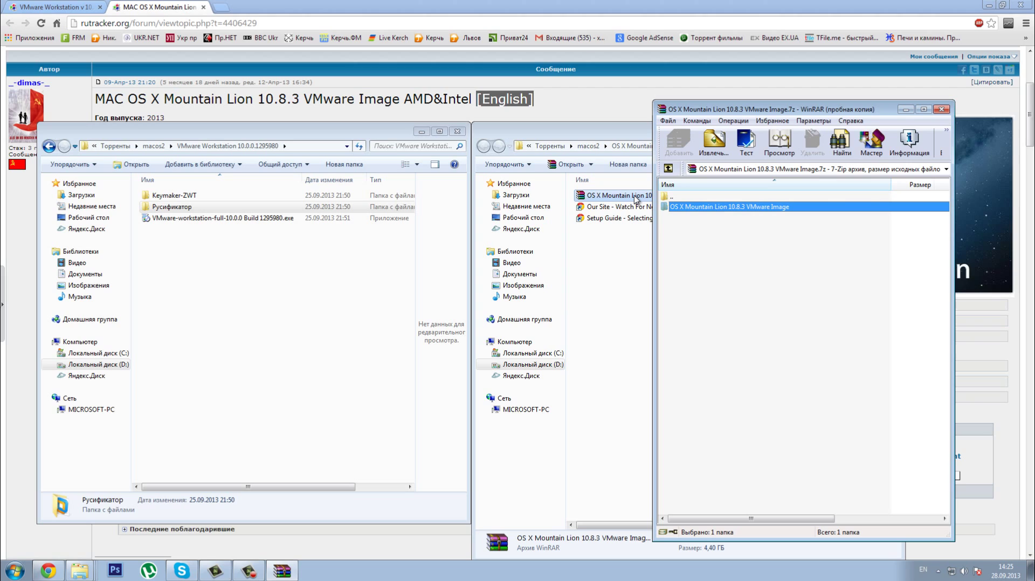
pyautogui.doubleClick(714, 209)
pyautogui.moveTo(778, 248); pyautogui.dragTo(691, 211)
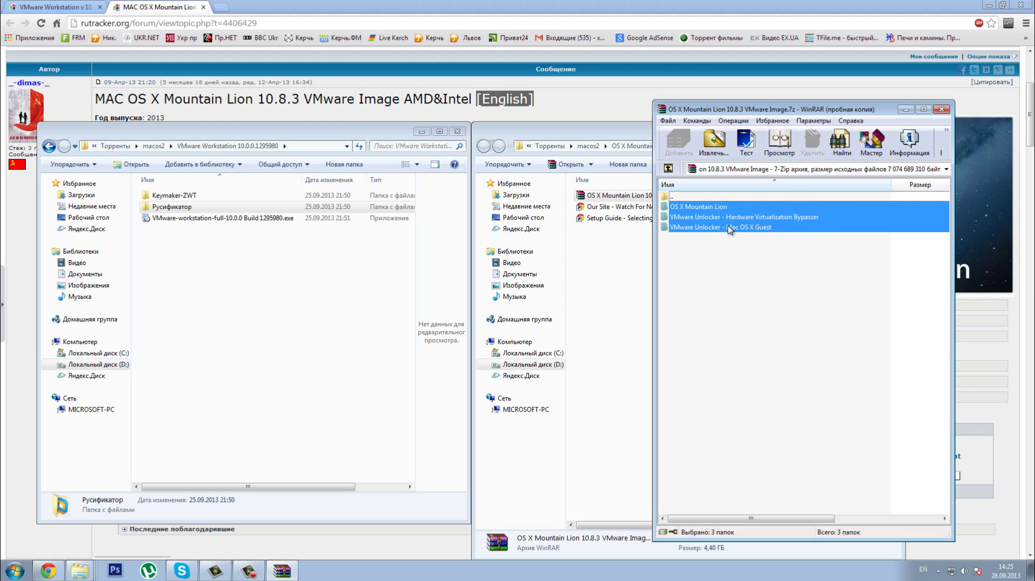
# - Open the folder C:\Program Files (x86)\VMware\VMware Workstation in a separate window and place it beside the WinRAR window
pyautogui.click(80, 571)
pyautogui.click(54, 510)
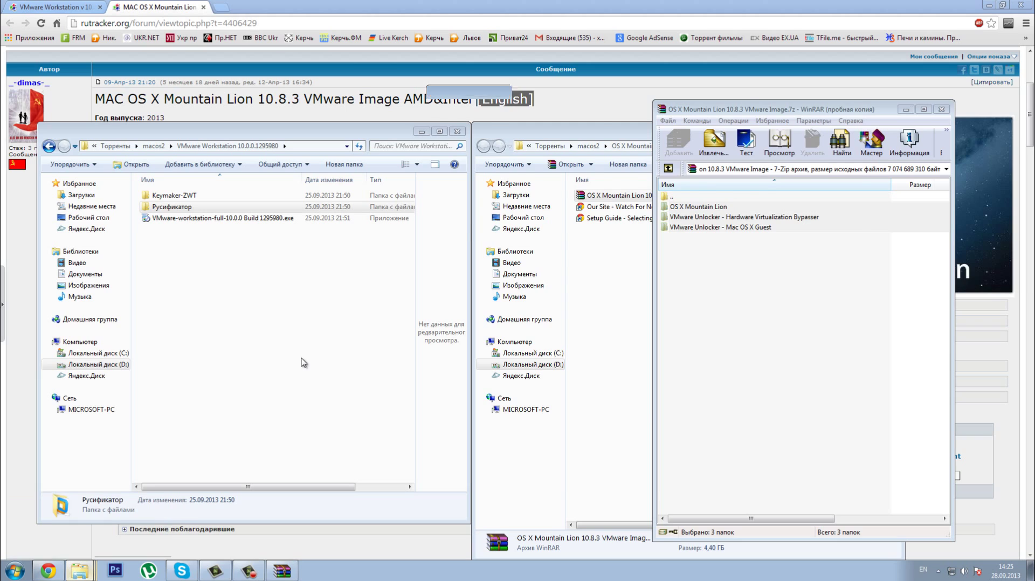
pyautogui.click(488, 316)
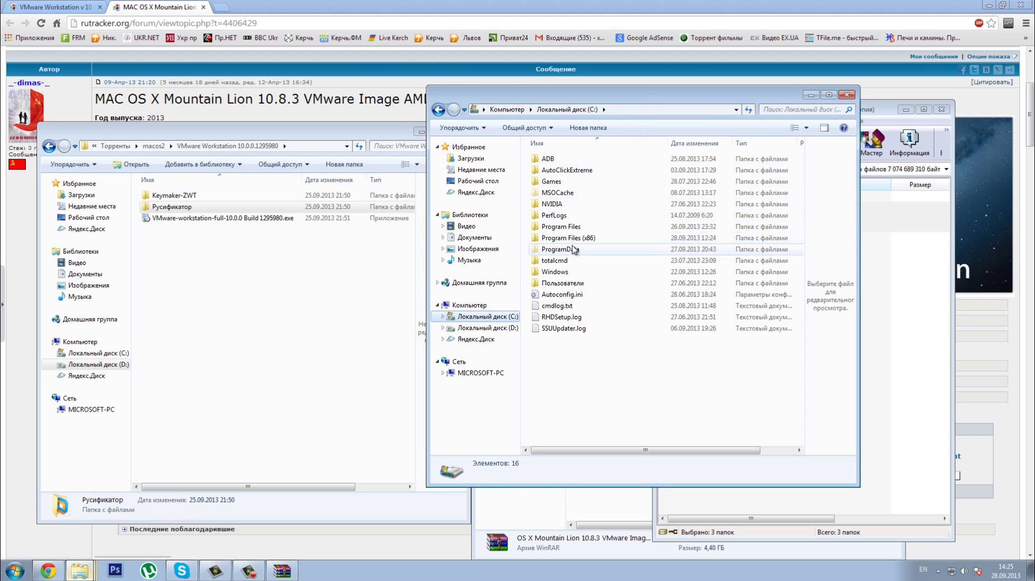
pyautogui.click(573, 239)
pyautogui.doubleClick(573, 239)
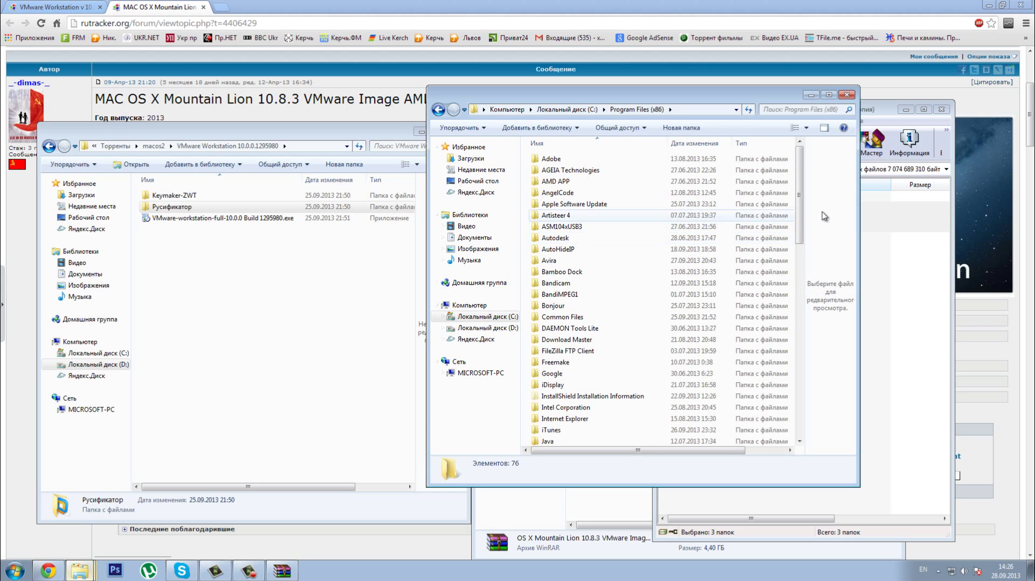
pyautogui.scroll(-1, 799, 214)
pyautogui.moveTo(799, 214); pyautogui.dragTo(794, 394)
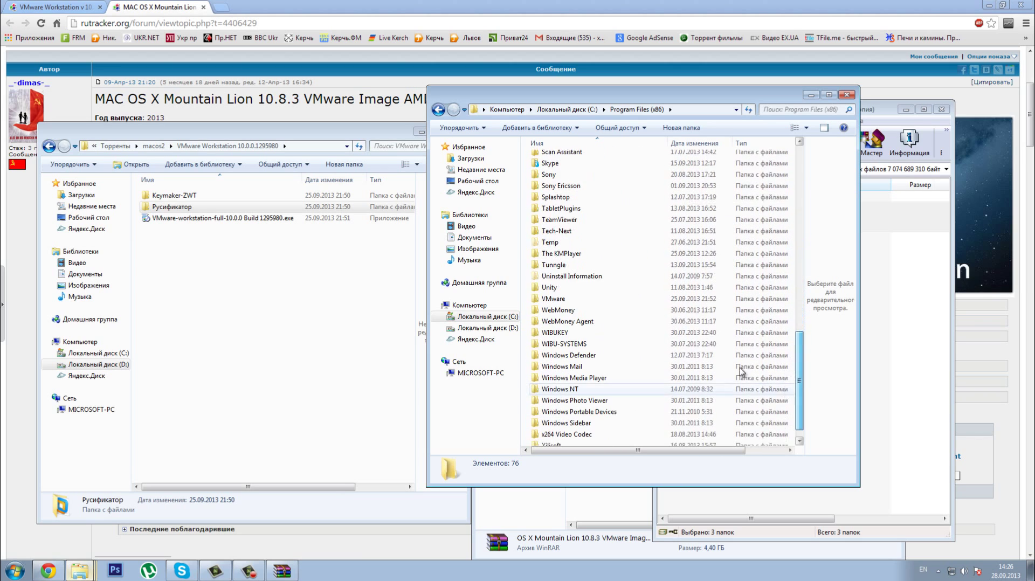
pyautogui.doubleClick(584, 299)
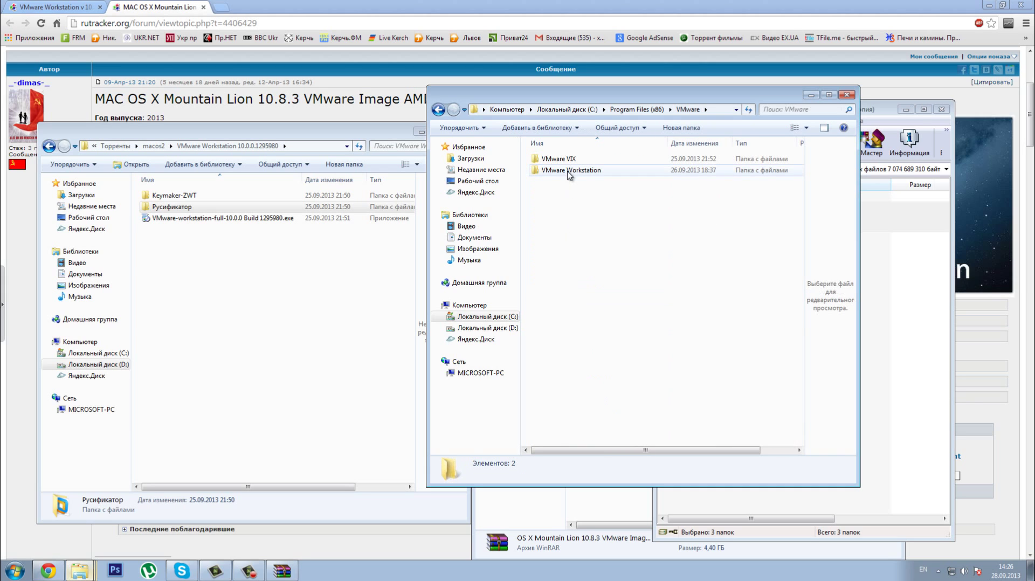
pyautogui.doubleClick(561, 170)
pyautogui.moveTo(572, 97); pyautogui.dragTo(325, 118)
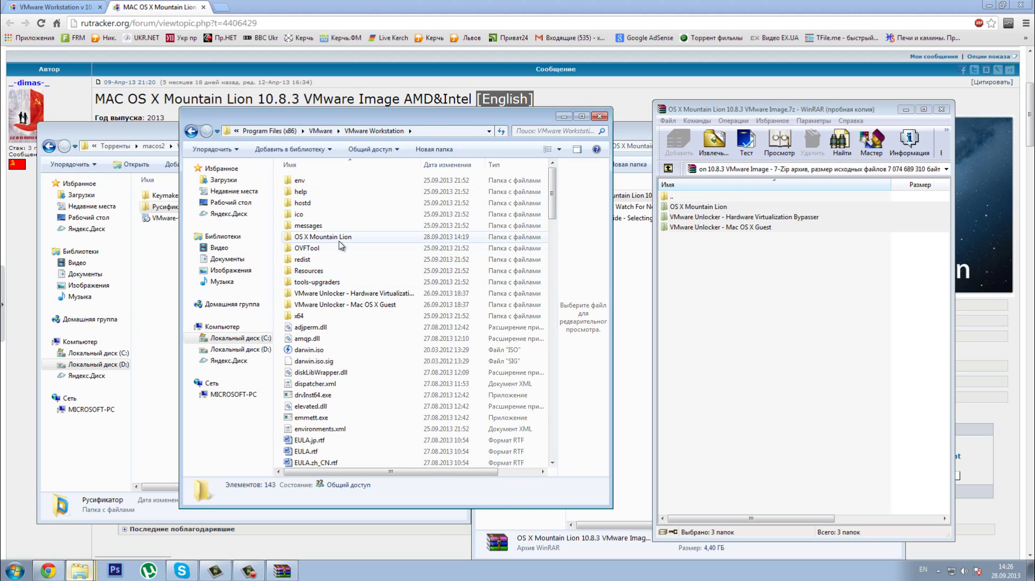
# - Locate the OS X Mountain Lion and two VMware Unlocker folders in the VMware Workstation folder, and close the WinRAR archive
pyautogui.click(341, 241)
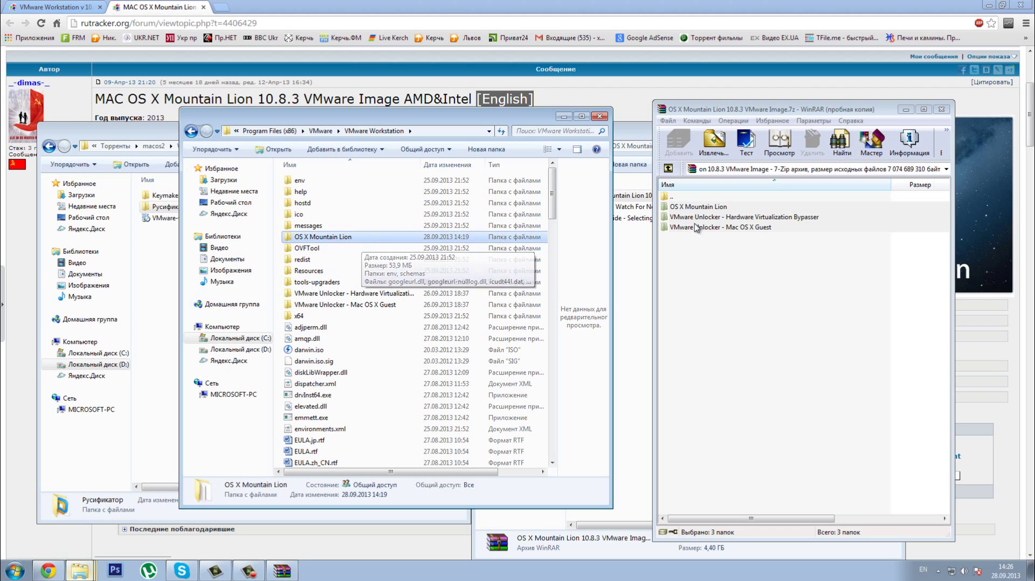
pyautogui.click(311, 295)
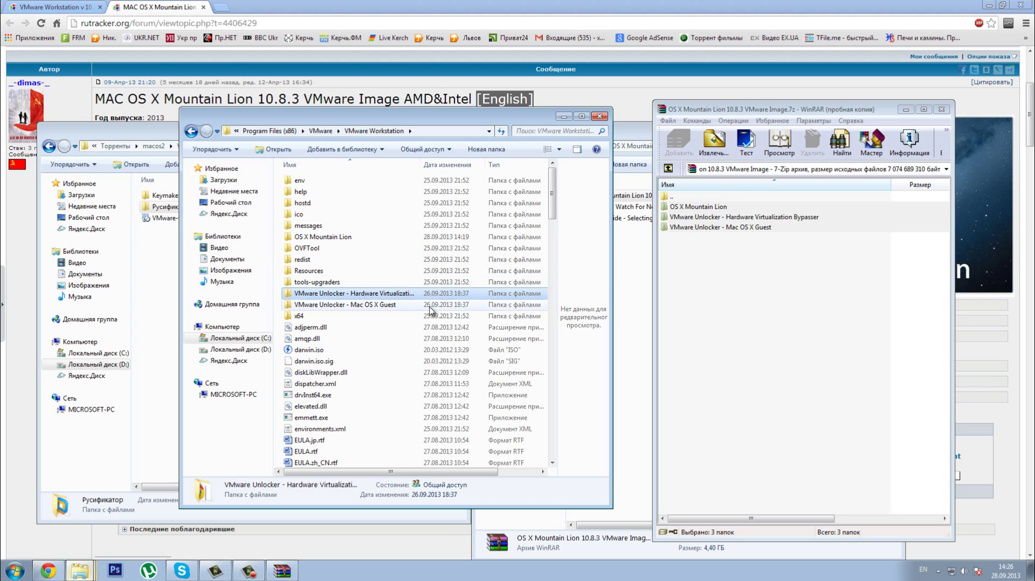
pyautogui.click(377, 306)
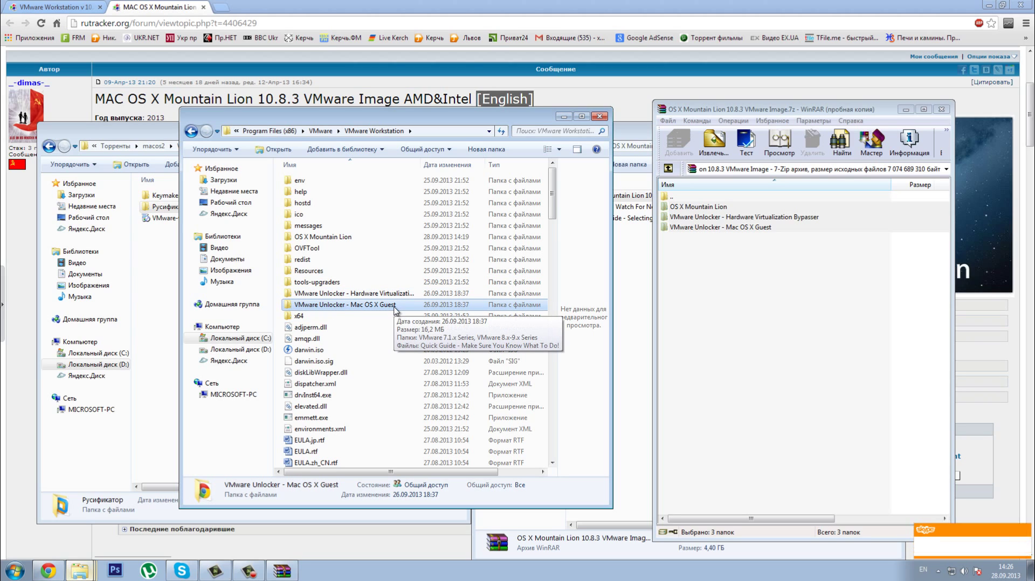
pyautogui.click(941, 109)
pyautogui.moveTo(522, 117); pyautogui.dragTo(590, 129)
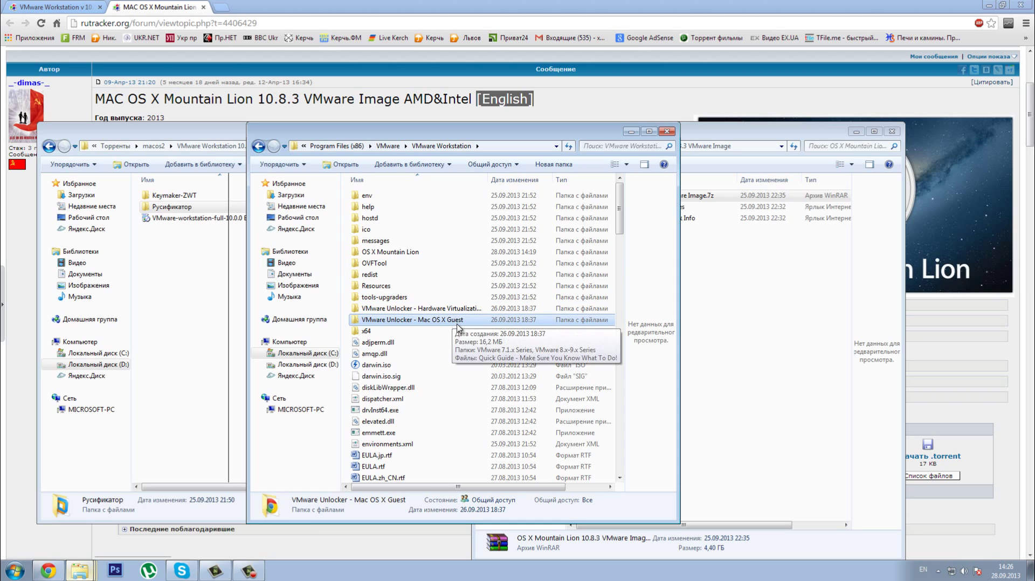
# - Run install.cmd from VMware Unlocker - Mac OS X Guest, VMware 8.x-9.x Series, VMware Workstation Unlocker - Windows
pyautogui.doubleClick(440, 320)
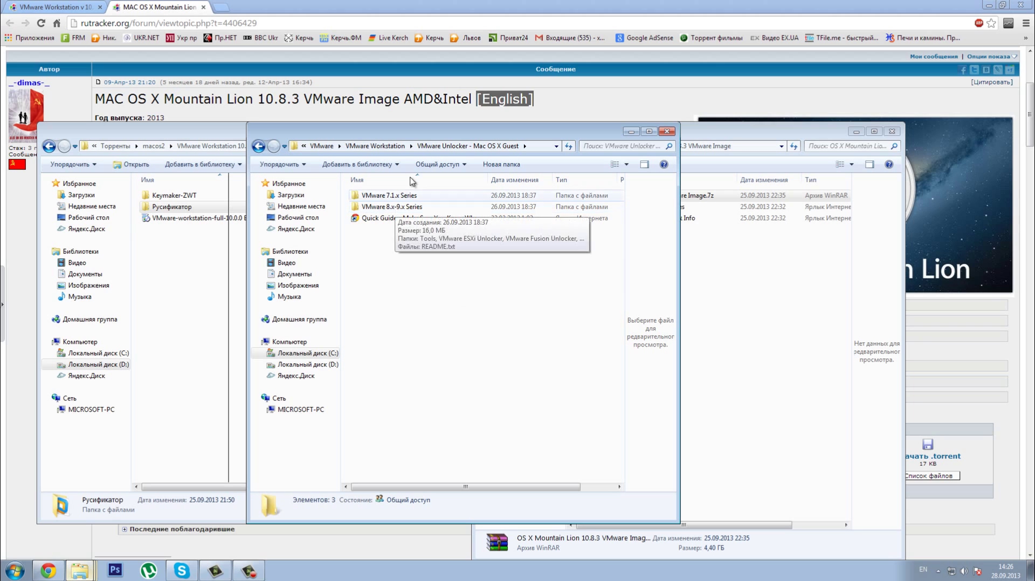
pyautogui.moveTo(397, 137); pyautogui.dragTo(414, 264)
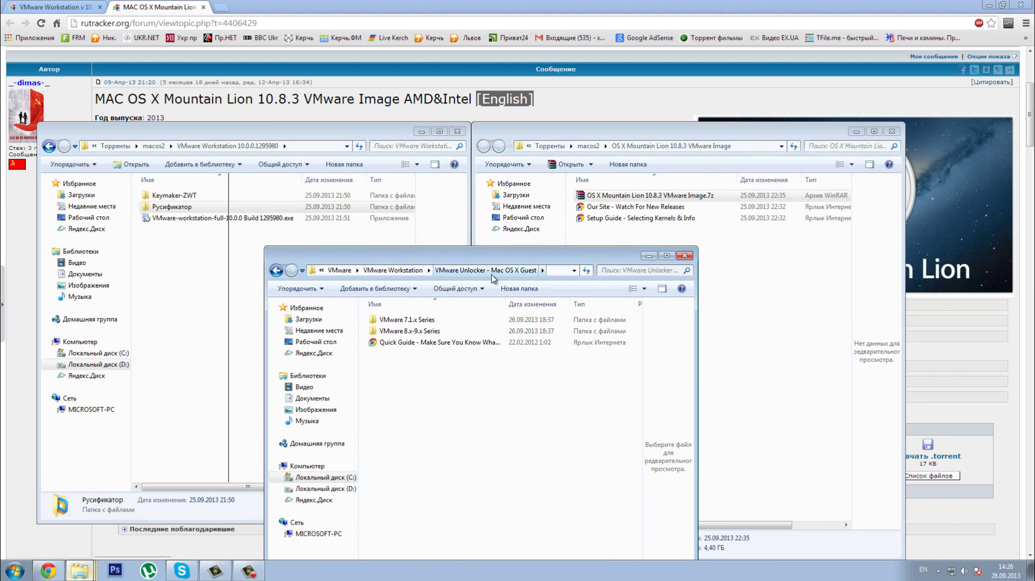
pyautogui.moveTo(555, 259); pyautogui.dragTo(586, 118)
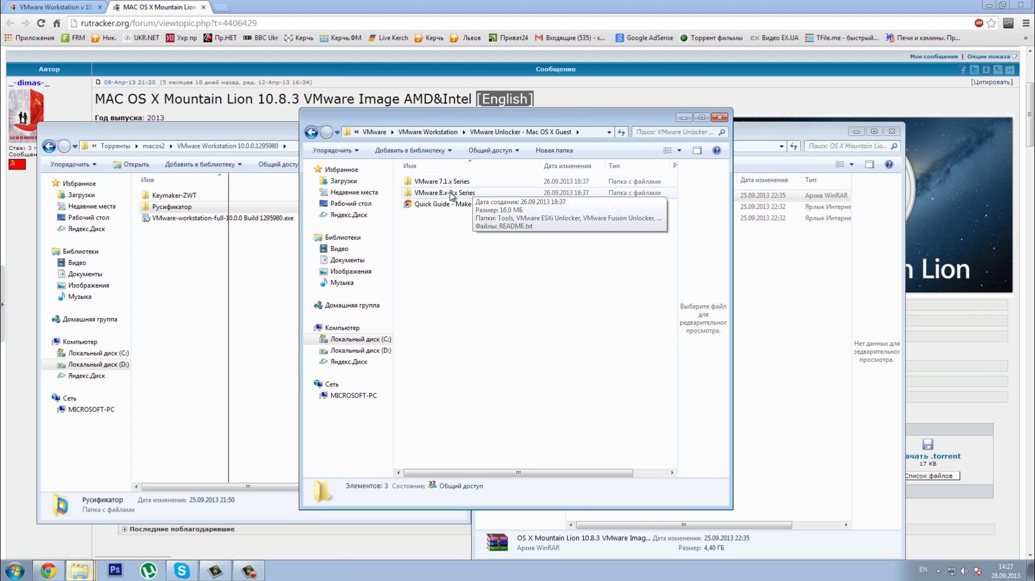
pyautogui.doubleClick(455, 194)
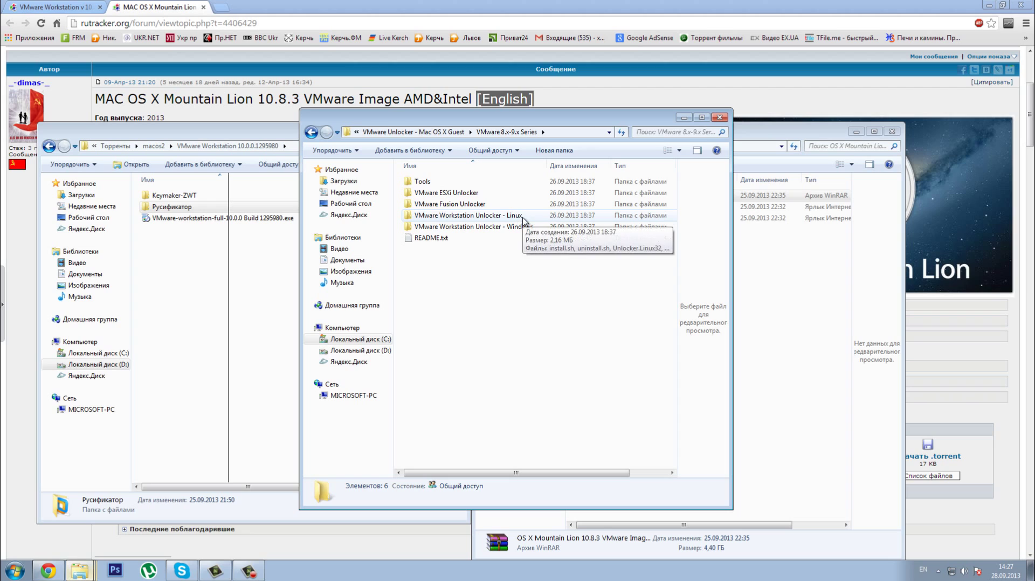
pyautogui.click(519, 229)
pyautogui.doubleClick(518, 229)
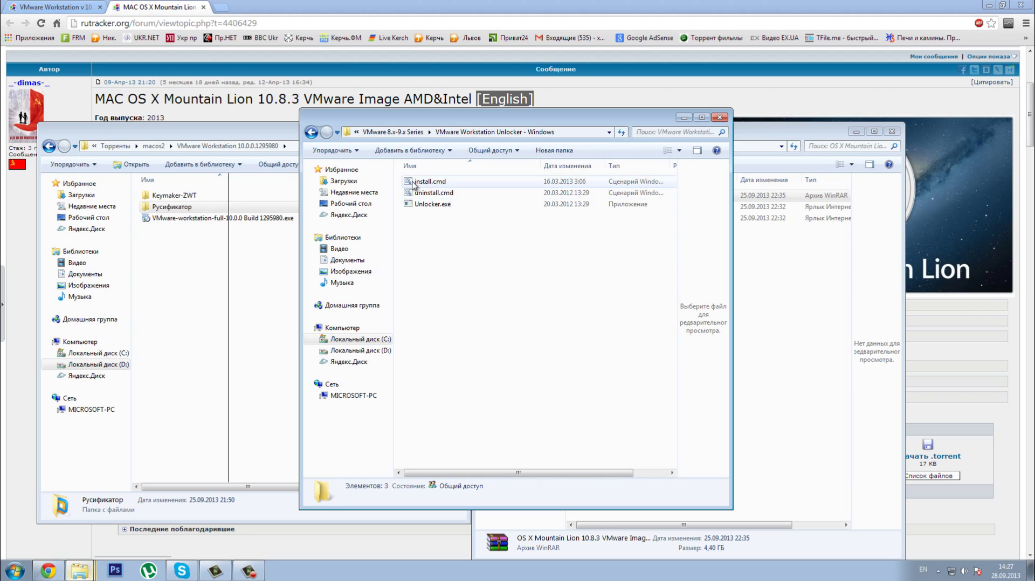
pyautogui.doubleClick(435, 183)
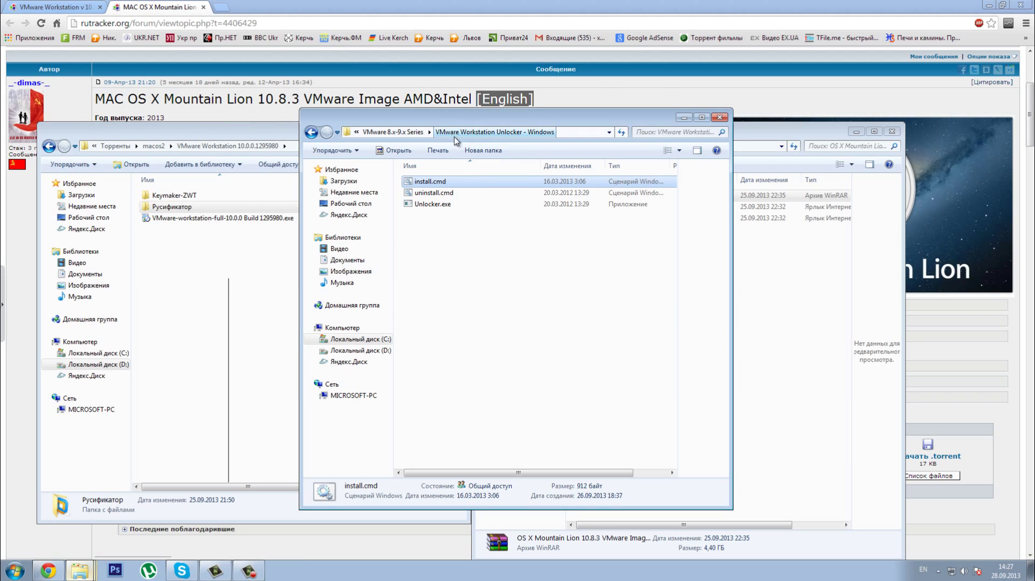
# - Return to the VMware Workstation program folder and open VMware Unlocker - Hardware Virtualization Bypasser
pyautogui.click(415, 133)
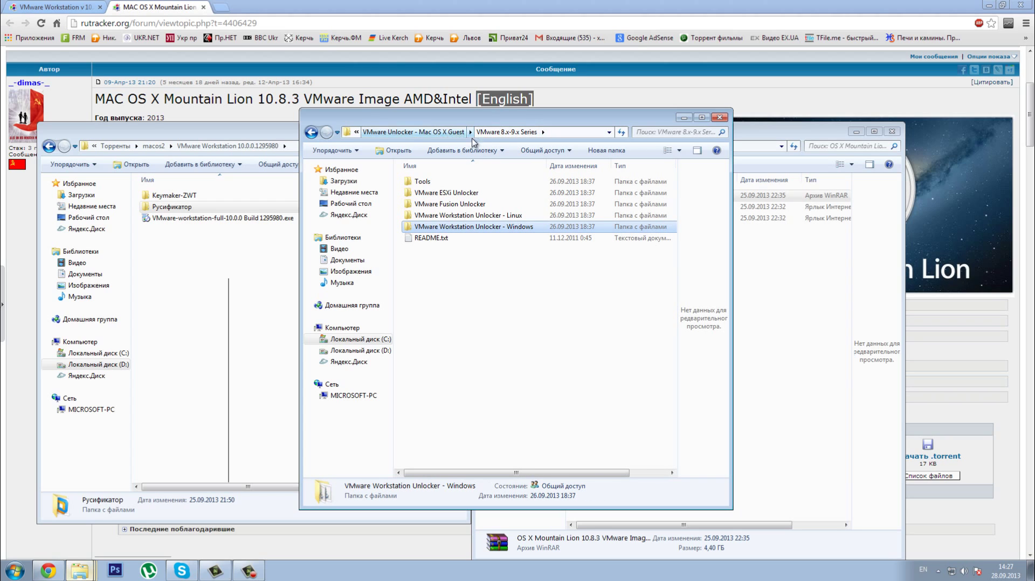
pyautogui.click(452, 134)
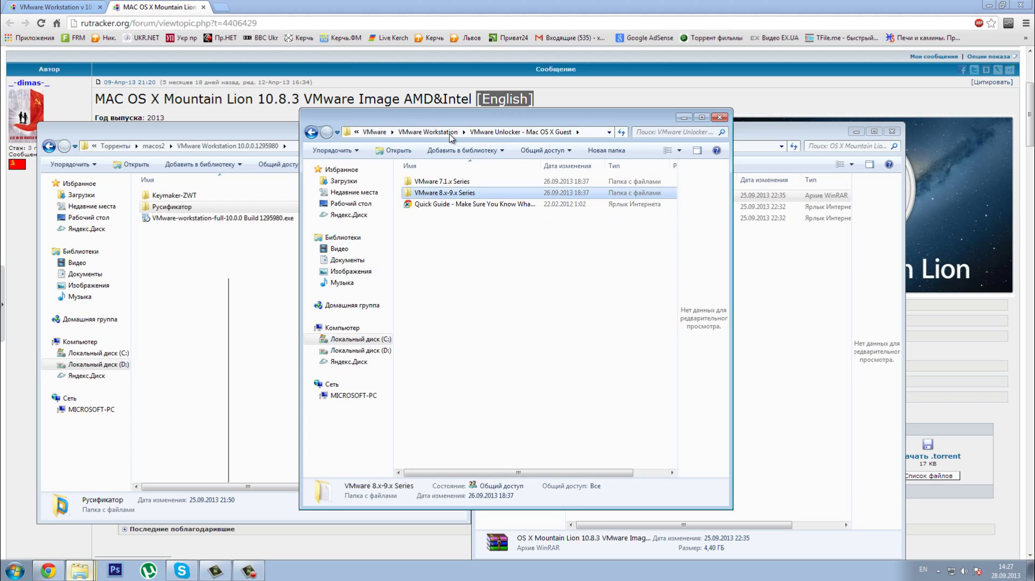
pyautogui.click(452, 134)
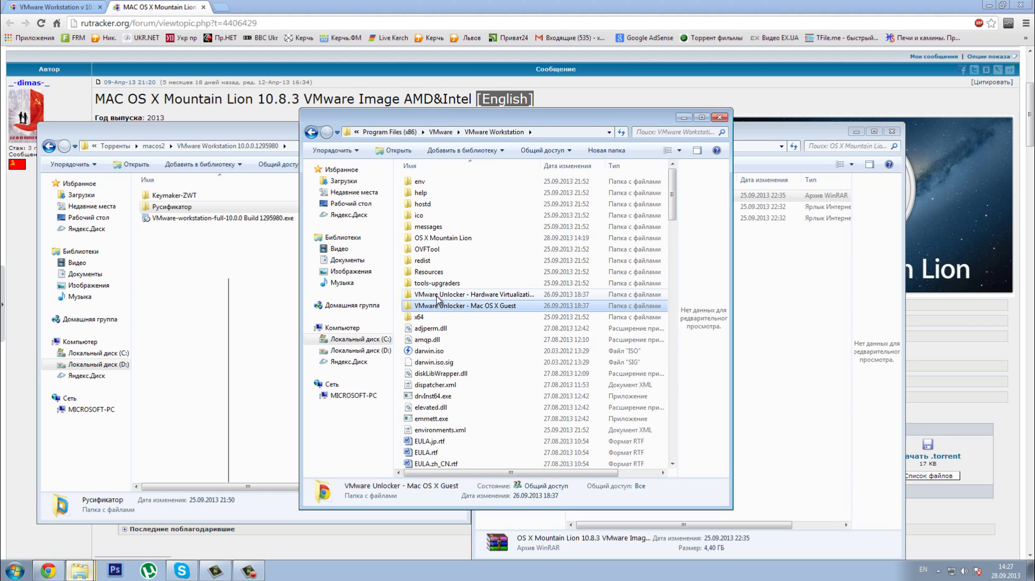
pyautogui.doubleClick(476, 295)
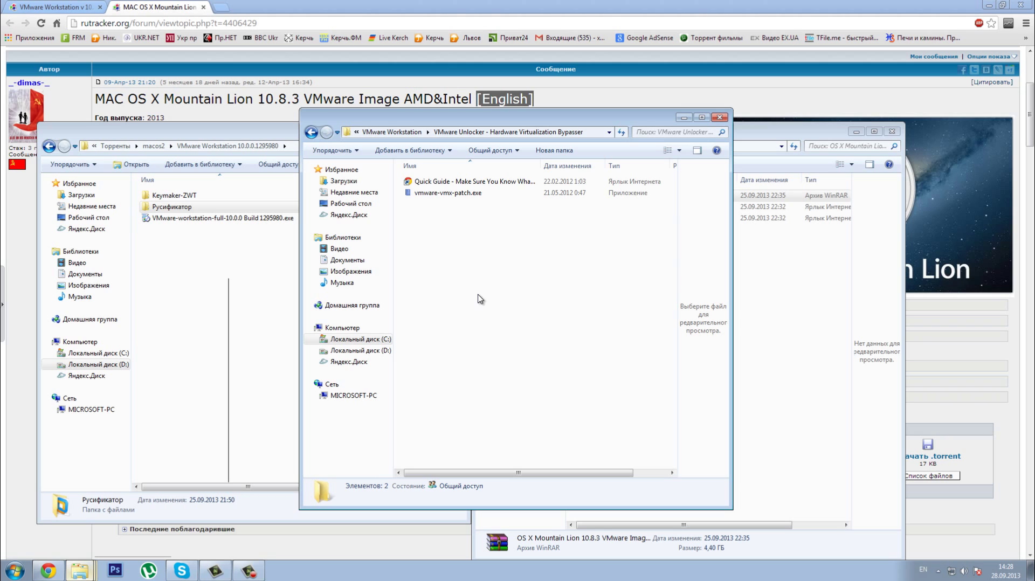
# - Minimise the browser, the OS X Mountain Lion image folder and the Hardware Virtualization Bypasser folder to reveal the desktop
pyautogui.click(12, 572)
pyautogui.click(11, 573)
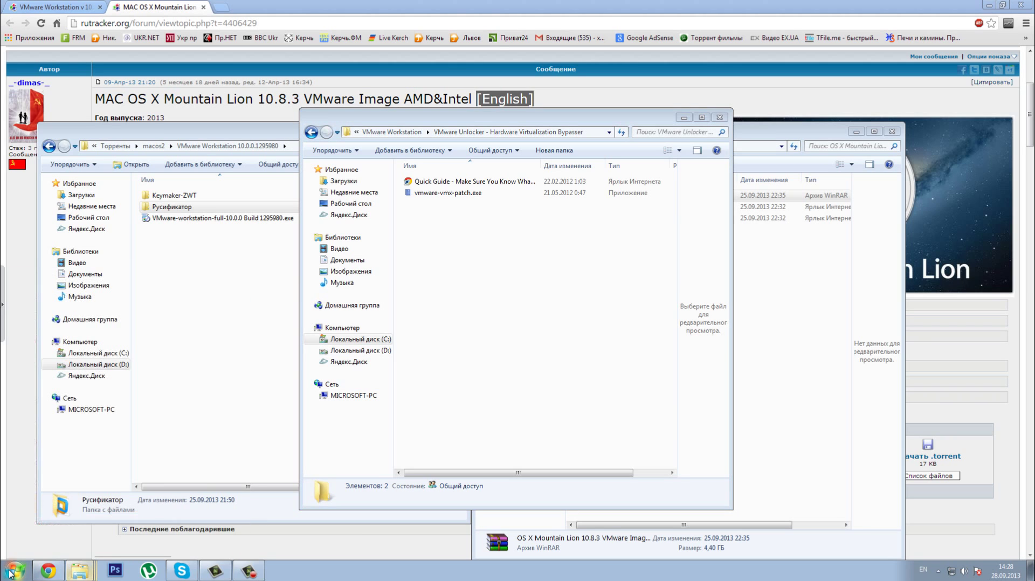
pyautogui.click(989, 6)
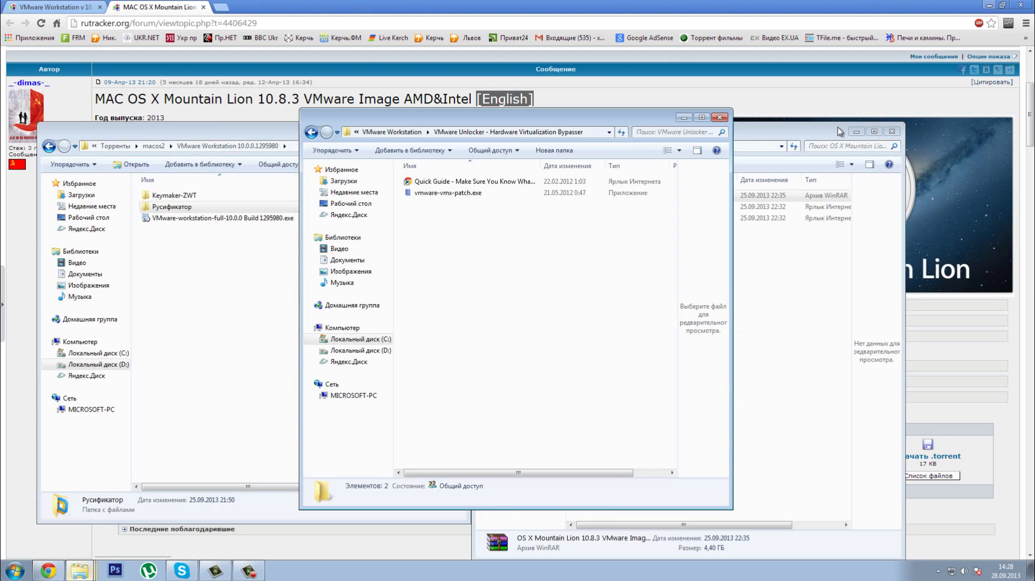
pyautogui.click(703, 125)
pyautogui.click(892, 131)
pyautogui.click(719, 117)
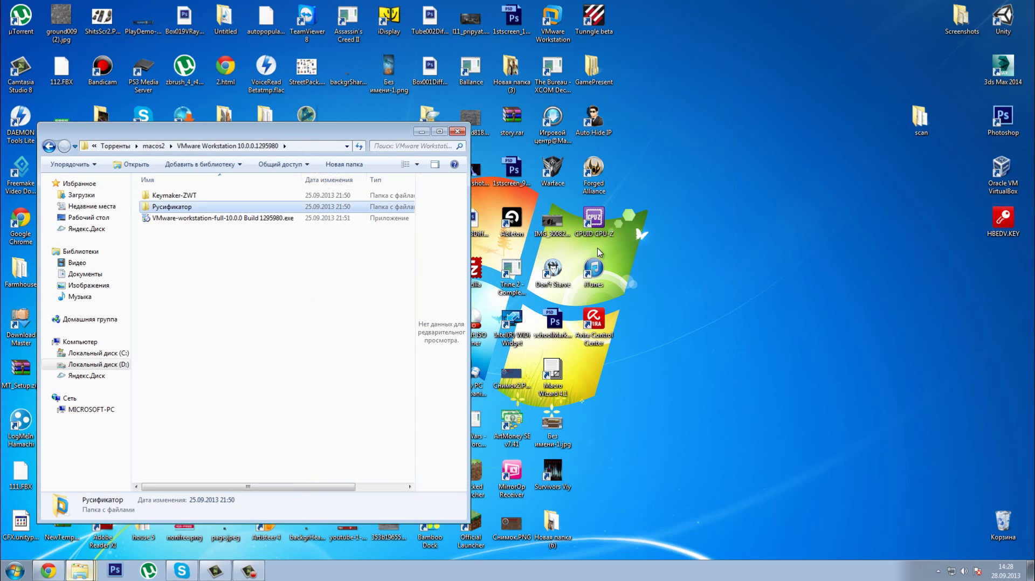
# - Launch CPU-Z from the desktop, check the processor's model and supported instructions, and close it
pyautogui.doubleClick(594, 218)
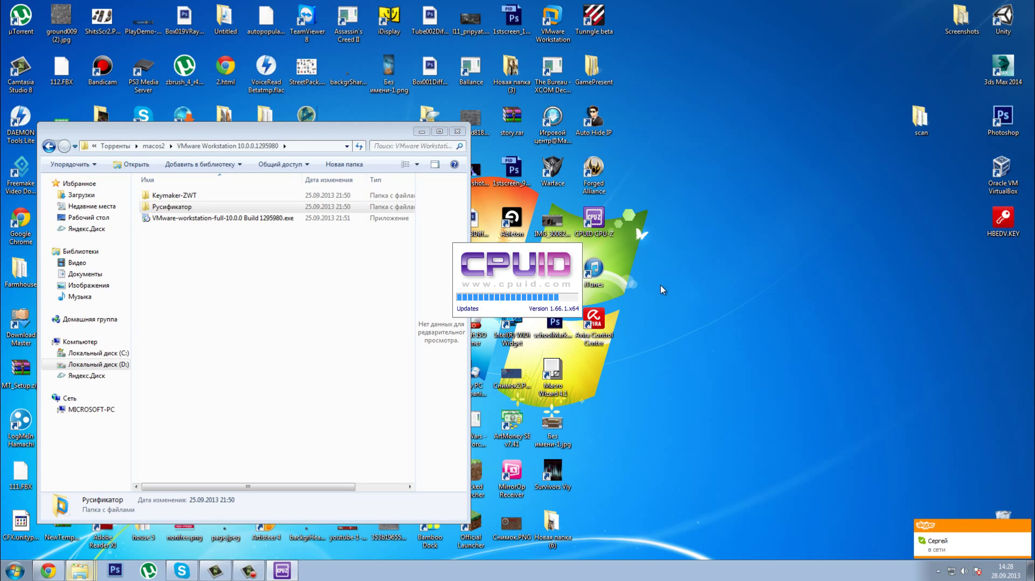
pyautogui.moveTo(546, 185); pyautogui.dragTo(597, 194)
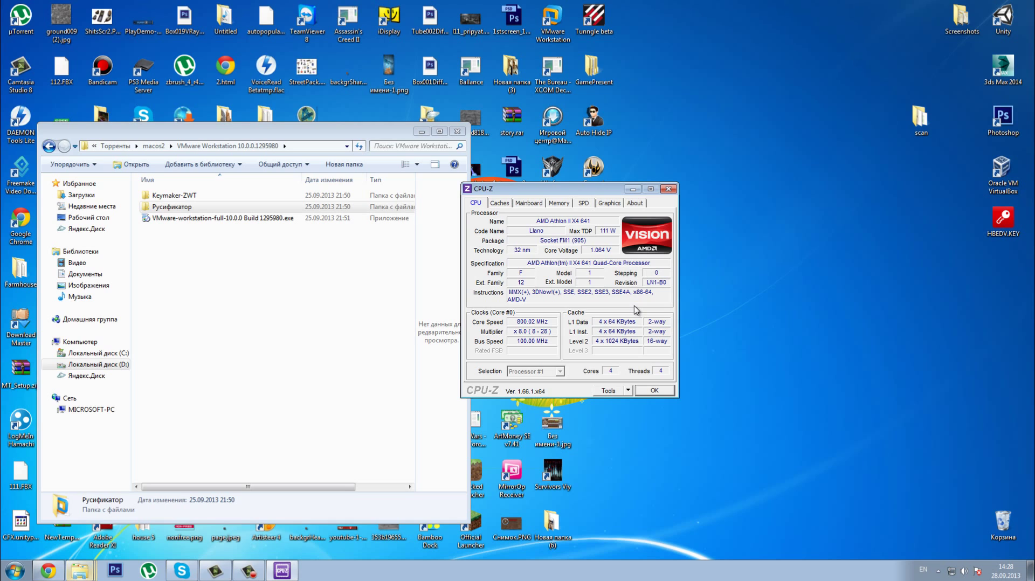
pyautogui.click(653, 390)
# - Move the VMware Workstation 10.0.0.1295980 folder window aside, view the computer's system properties, and close them
pyautogui.click(214, 331)
pyautogui.moveTo(229, 138); pyautogui.dragTo(418, 164)
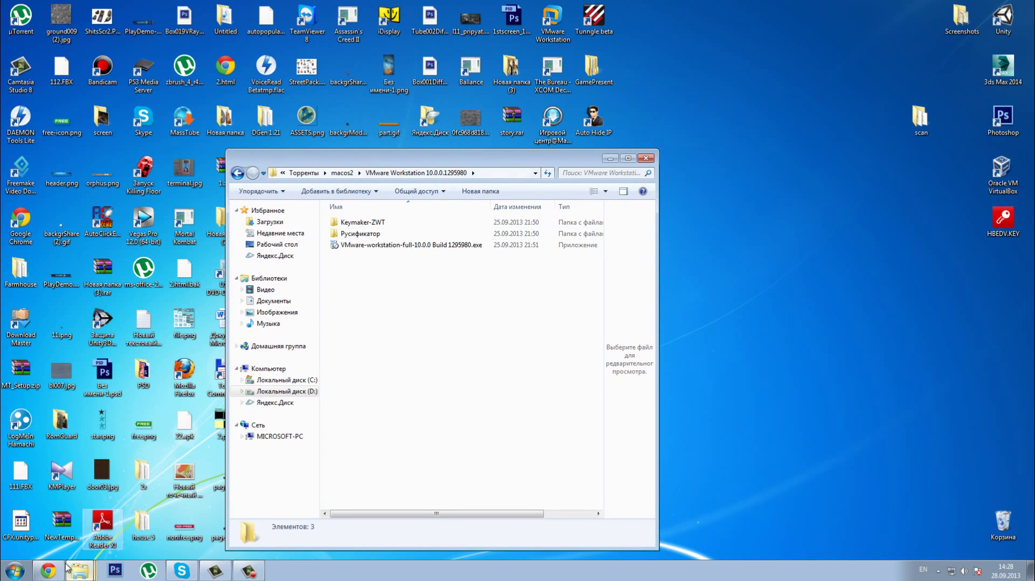
pyautogui.click(15, 570)
pyautogui.rightClick(225, 407)
pyautogui.click(293, 497)
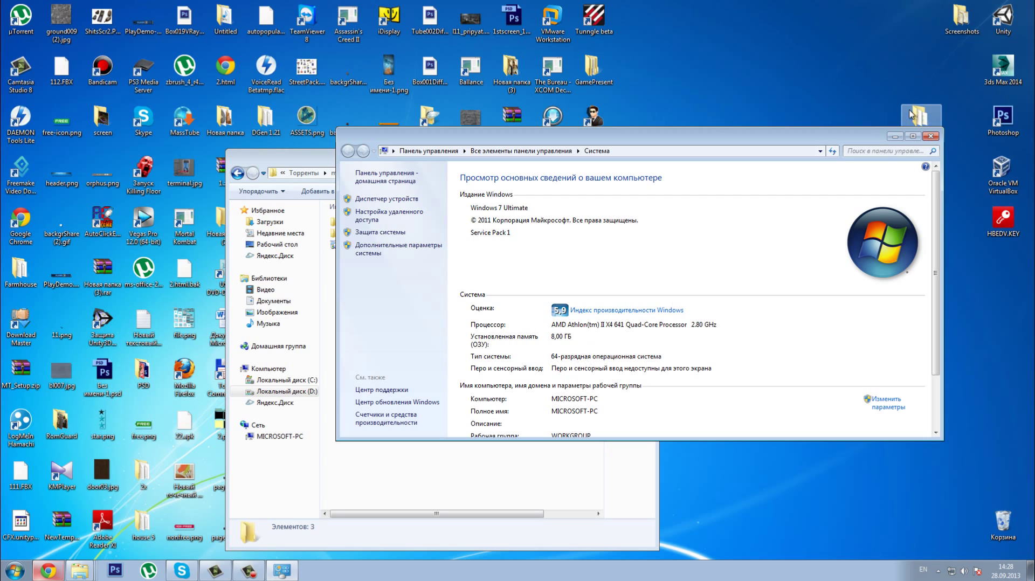
pyautogui.click(931, 135)
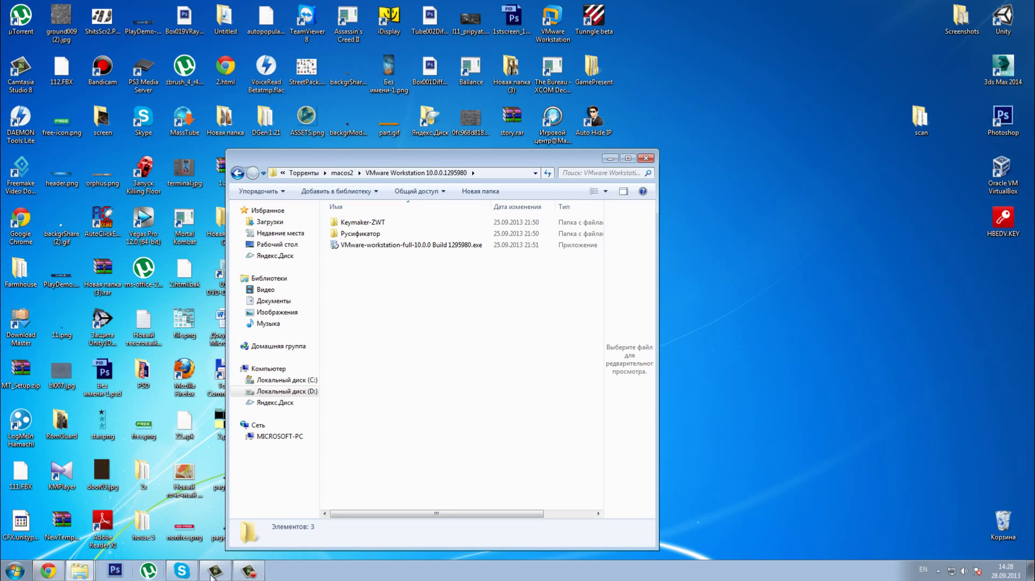
# - Restore the OS X Mountain Lion 10.8.3 VMware Image and VMware Unlocker - Hardware Virtualization Bypasser folder windows to the desktop
pyautogui.click(56, 573)
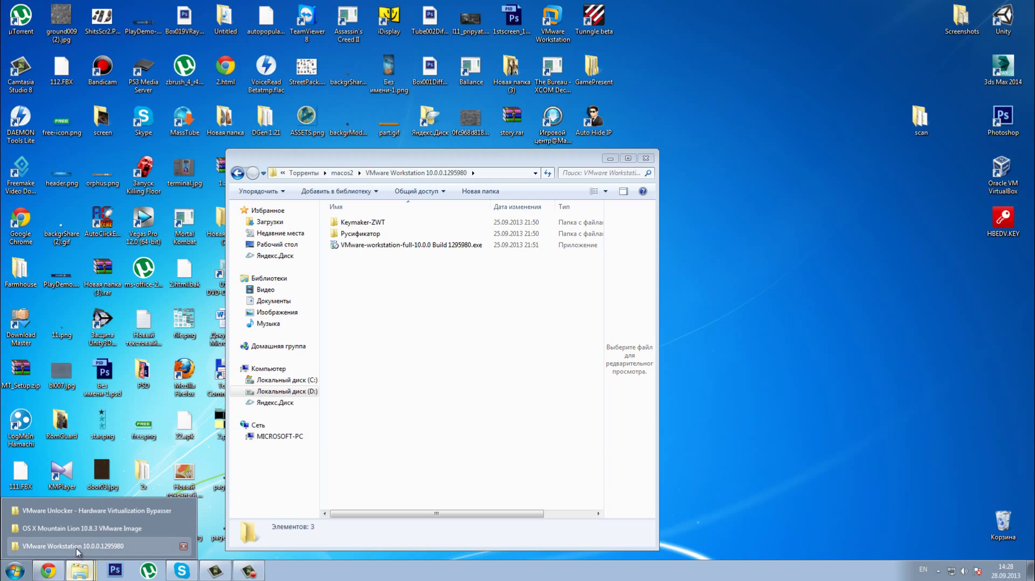
pyautogui.click(75, 546)
pyautogui.moveTo(88, 574)
pyautogui.click(87, 532)
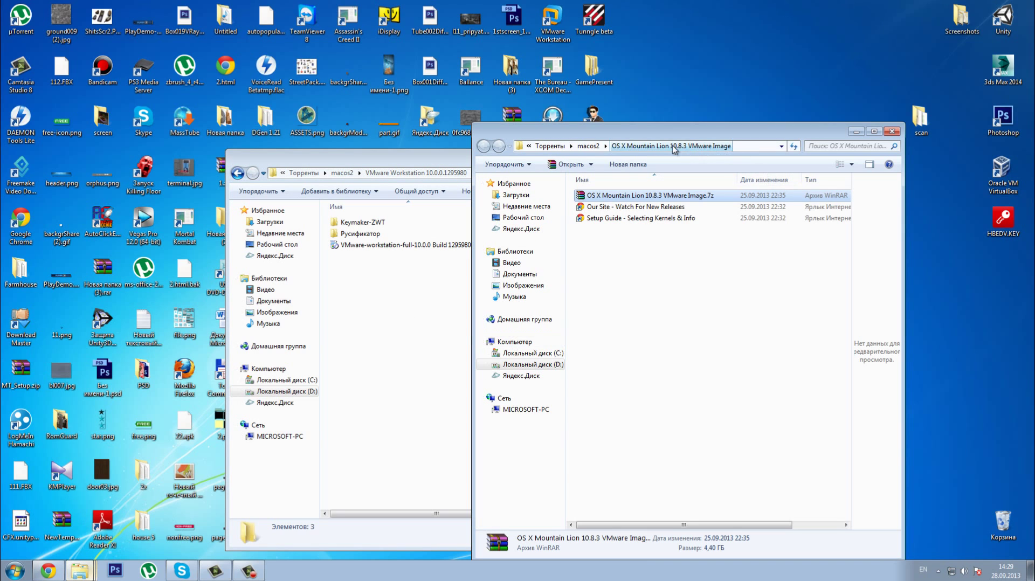
pyautogui.click(75, 571)
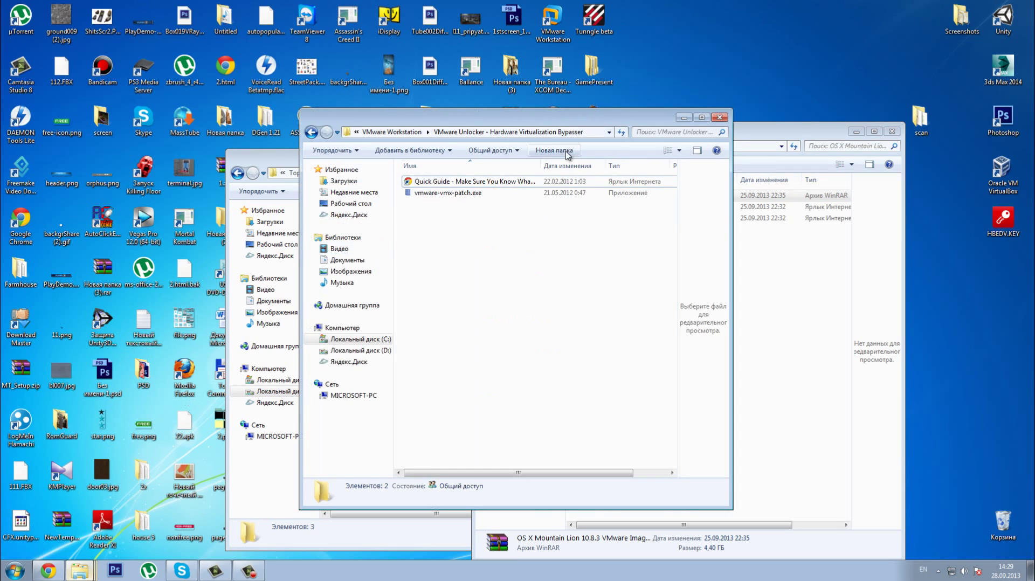
pyautogui.moveTo(553, 122); pyautogui.dragTo(530, 122)
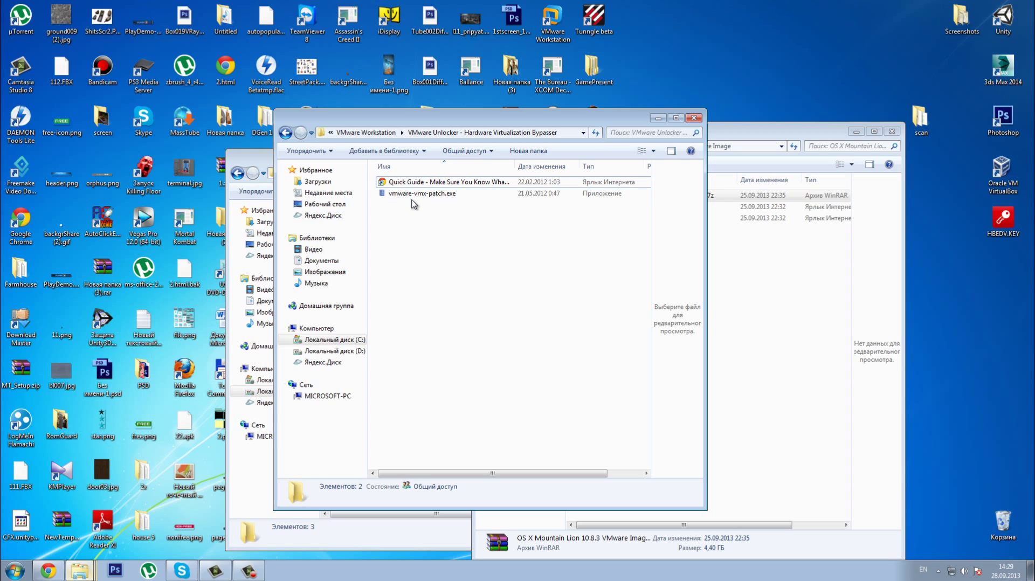
# - Review the Hardware Virtualization Bypasser folder again from the VMware Workstation program folder, and return to that parent folder
pyautogui.click(386, 133)
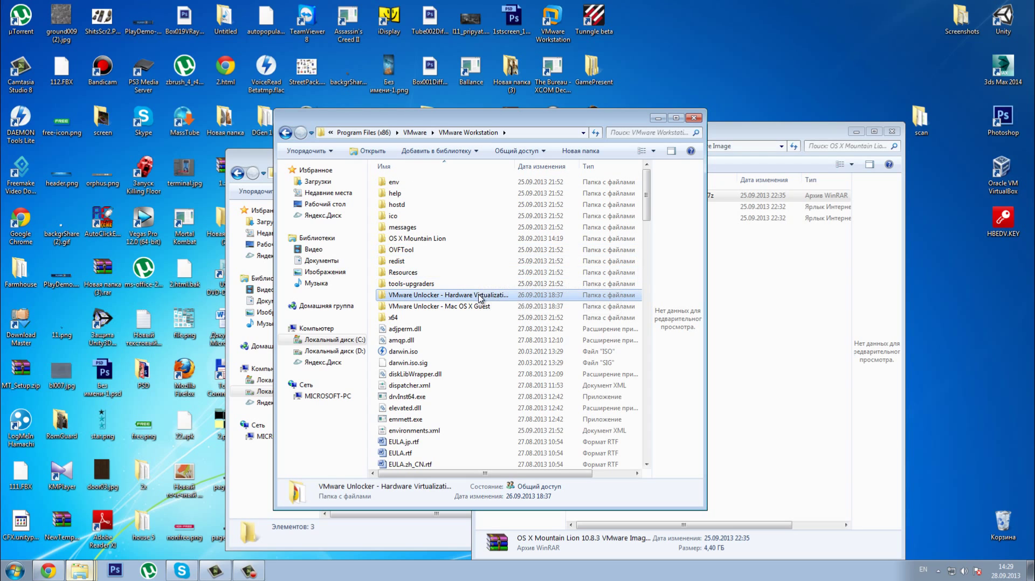
pyautogui.doubleClick(479, 296)
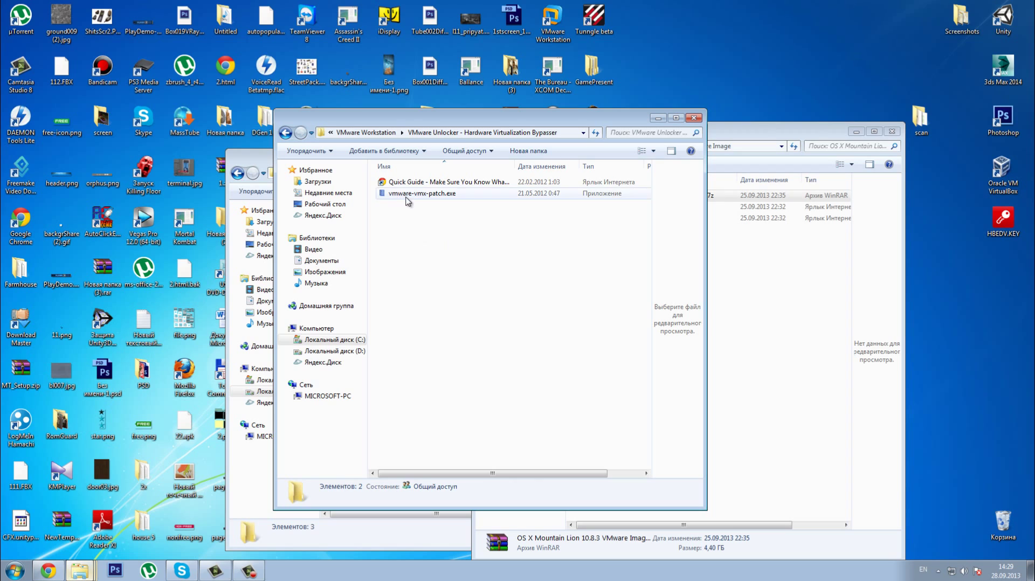
pyautogui.click(389, 134)
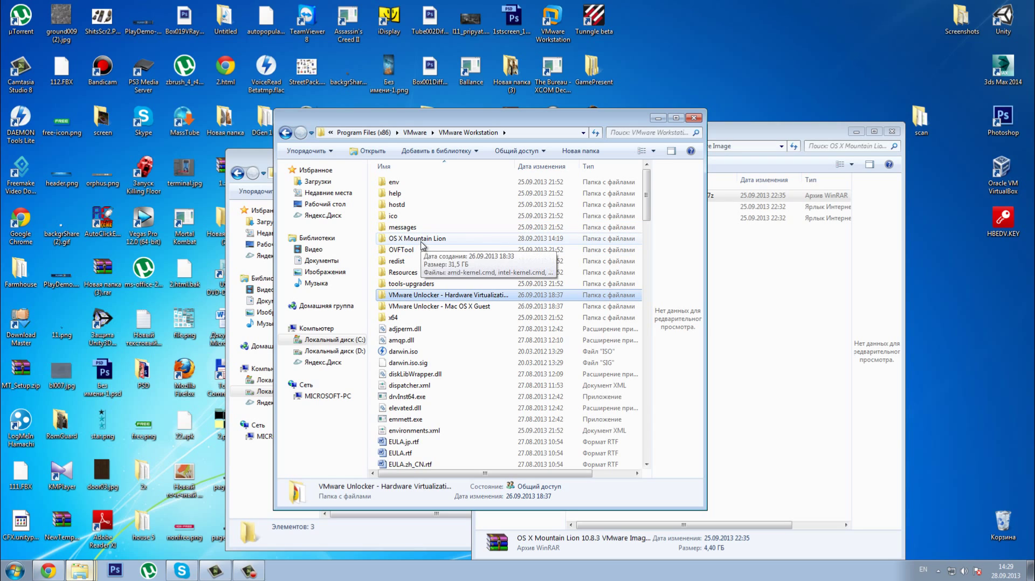
# - Run amd-kernel.cmd from the OS X Mountain Lion folder and answer its NVRAM backup question
pyautogui.click(411, 242)
pyautogui.doubleClick(412, 242)
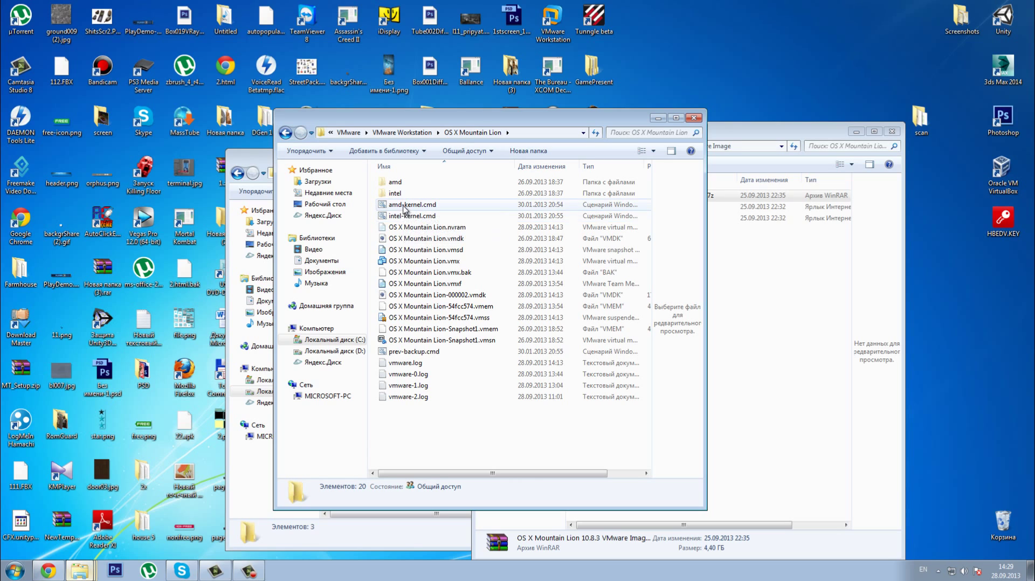
pyautogui.doubleClick(405, 206)
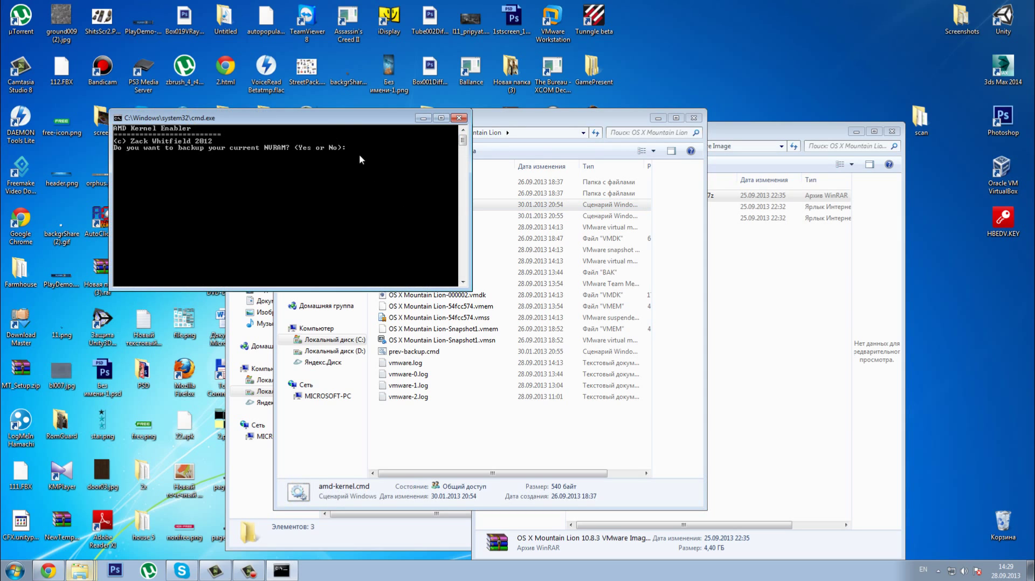
pyautogui.moveTo(329, 120); pyautogui.dragTo(734, 151)
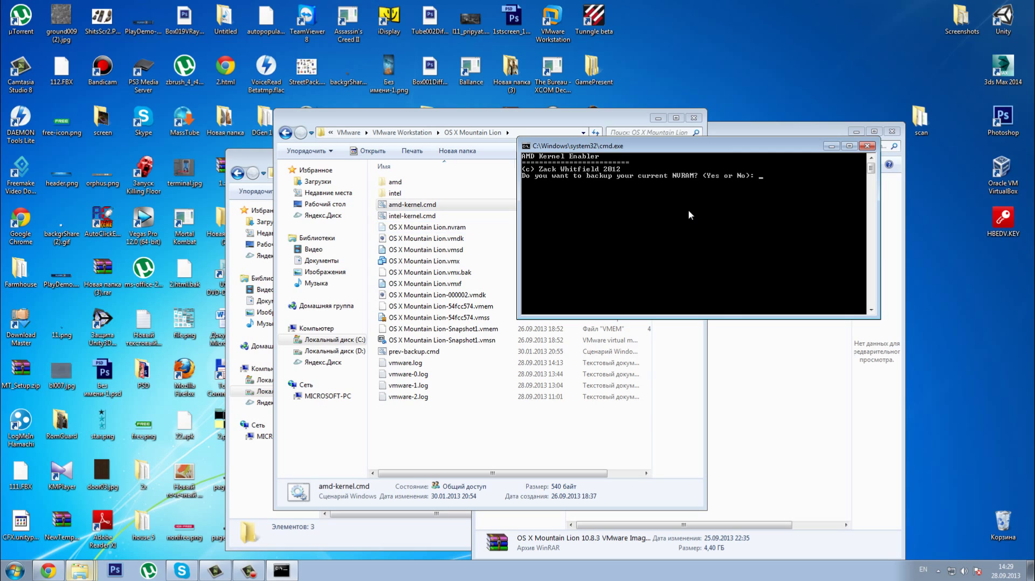
pyautogui.press('Return')
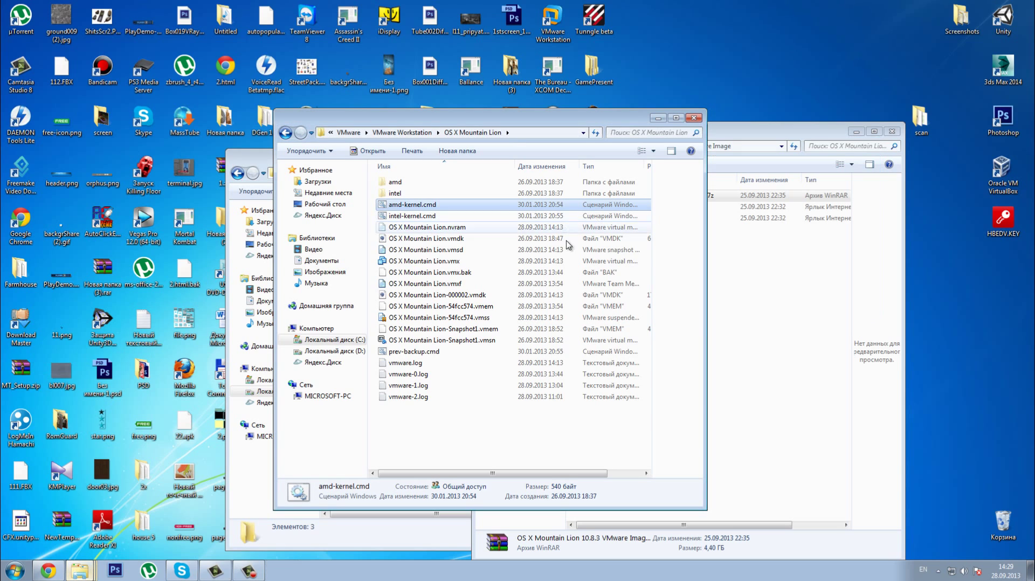
pyautogui.click(427, 439)
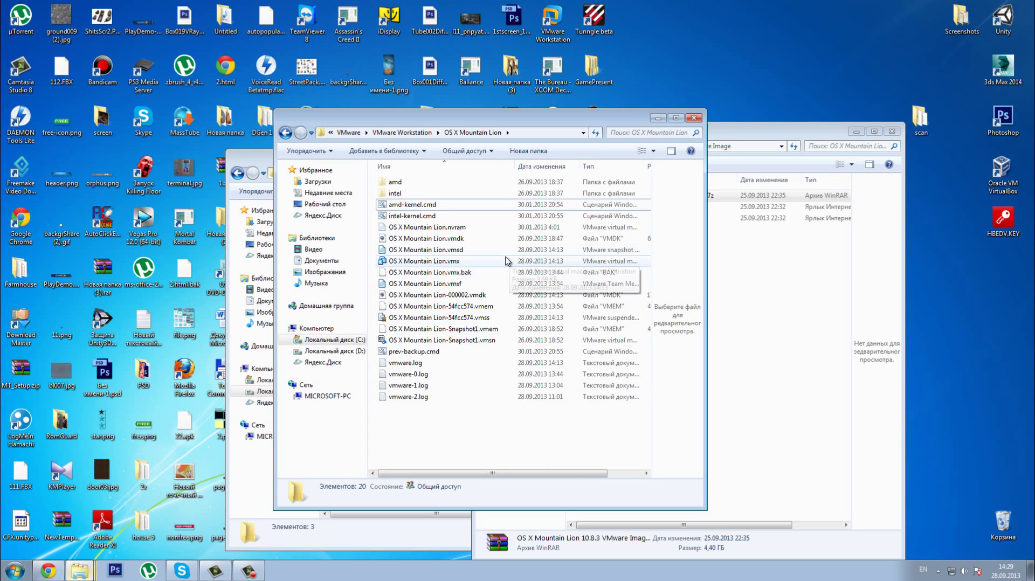
# - Open OS X Mountain Lion.vmx in VMware Workstation and discard the virtual machine's suspended state
pyautogui.click(451, 264)
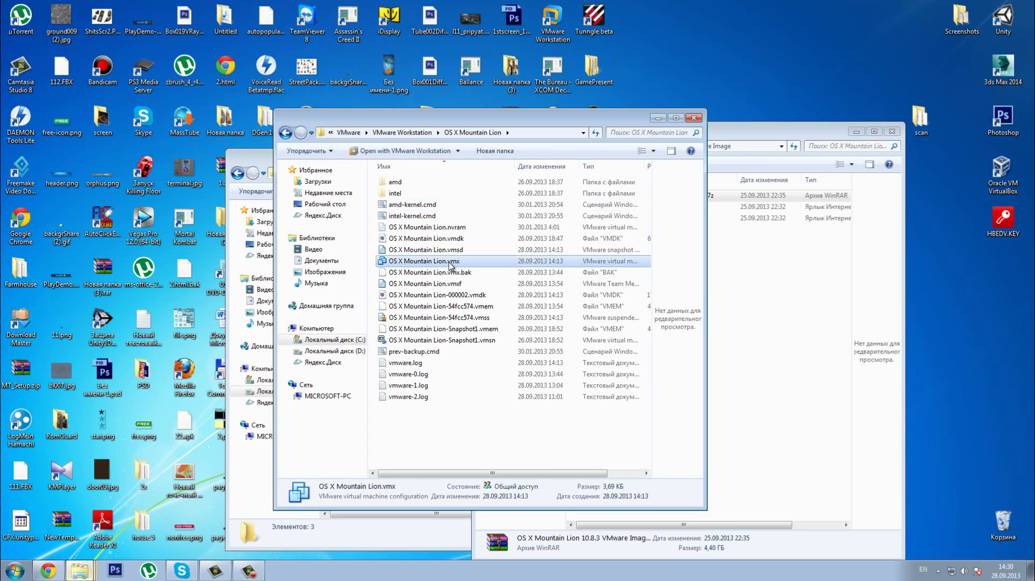
pyautogui.doubleClick(451, 265)
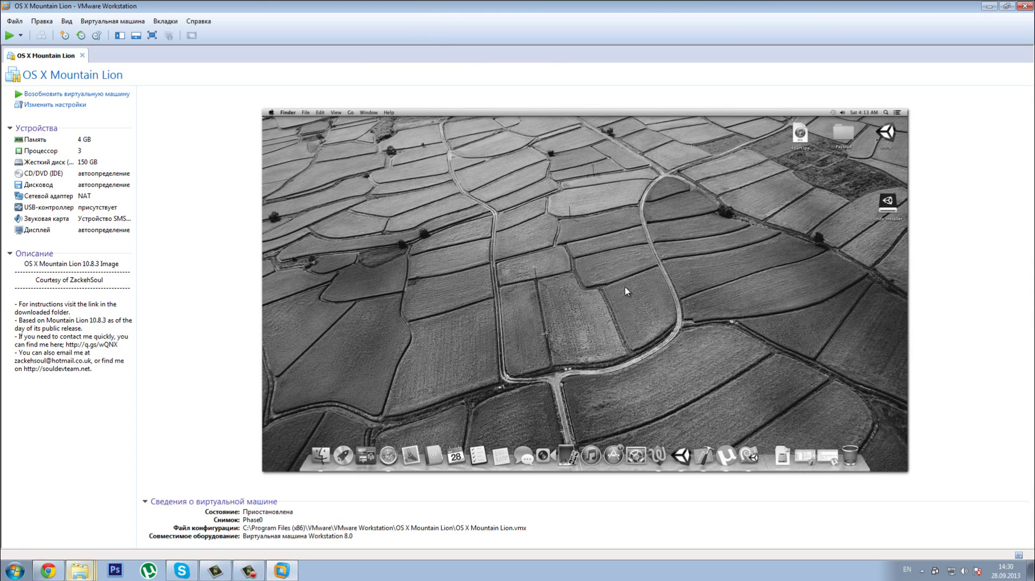
pyautogui.click(21, 36)
pyautogui.click(35, 62)
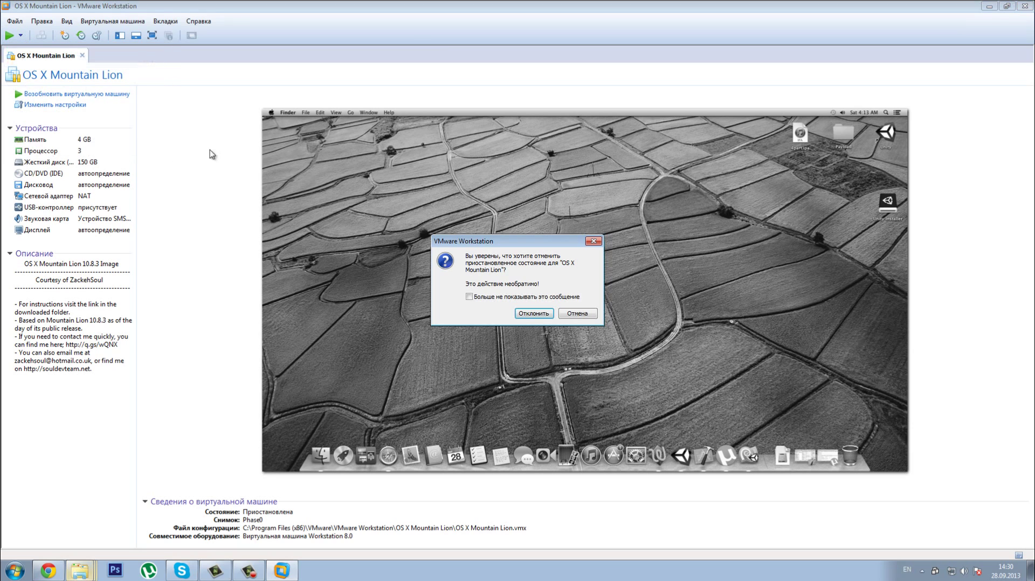
pyautogui.click(520, 315)
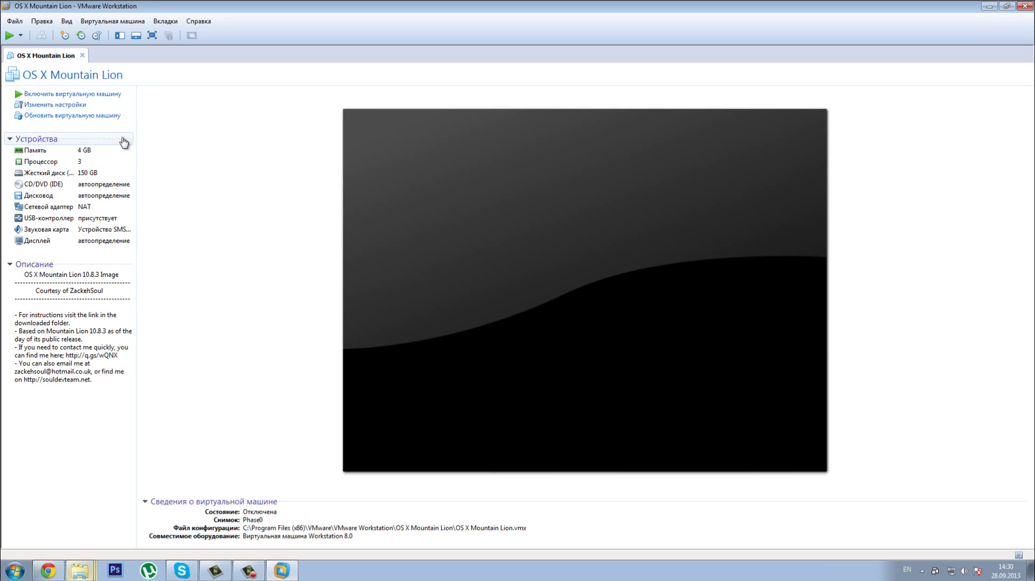
# - In the virtual machine's settings, set the processor count to 1 with 2 cores per processor
pyautogui.click(50, 107)
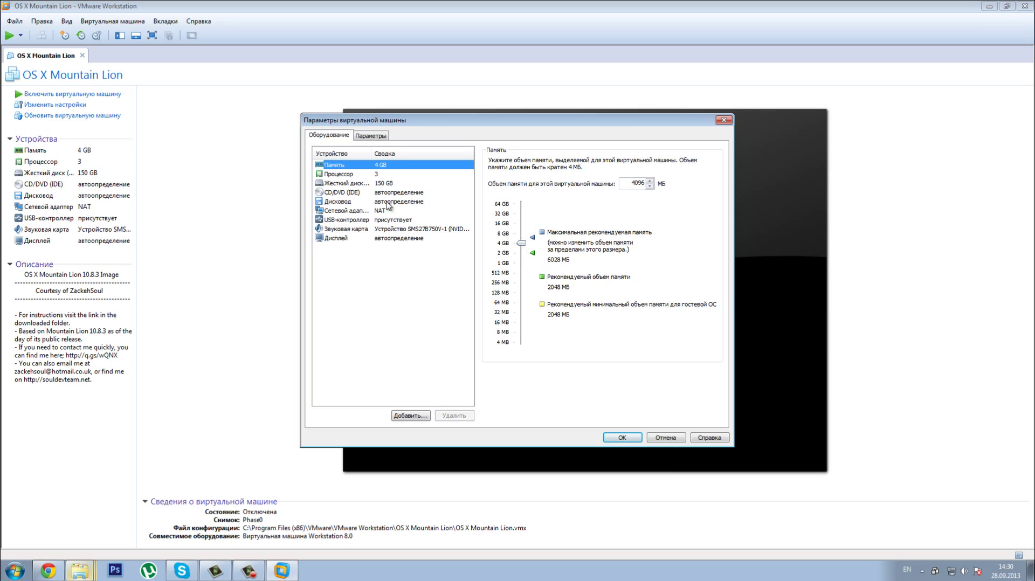
pyautogui.click(368, 175)
pyautogui.click(599, 175)
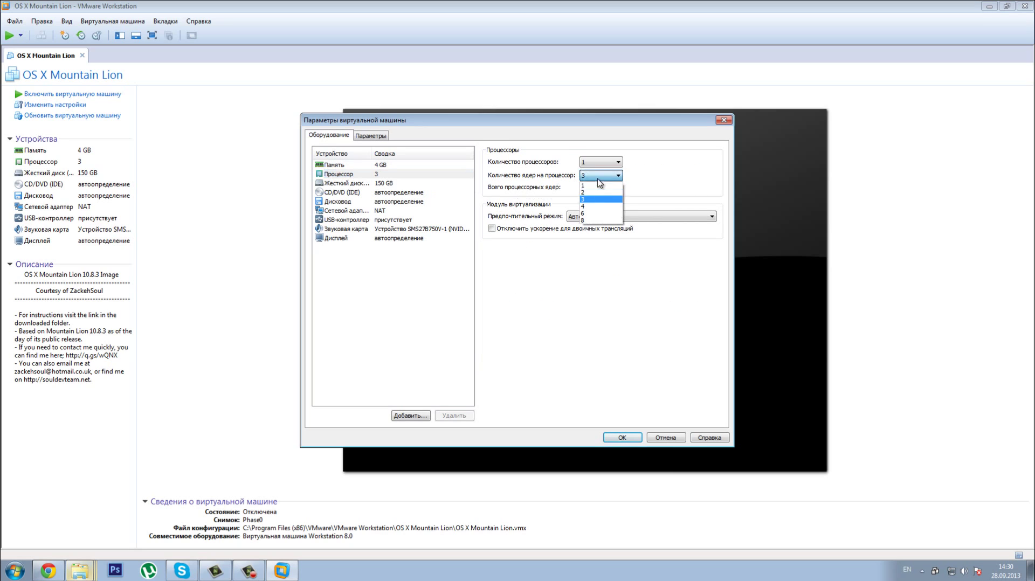
pyautogui.click(597, 193)
pyautogui.click(599, 163)
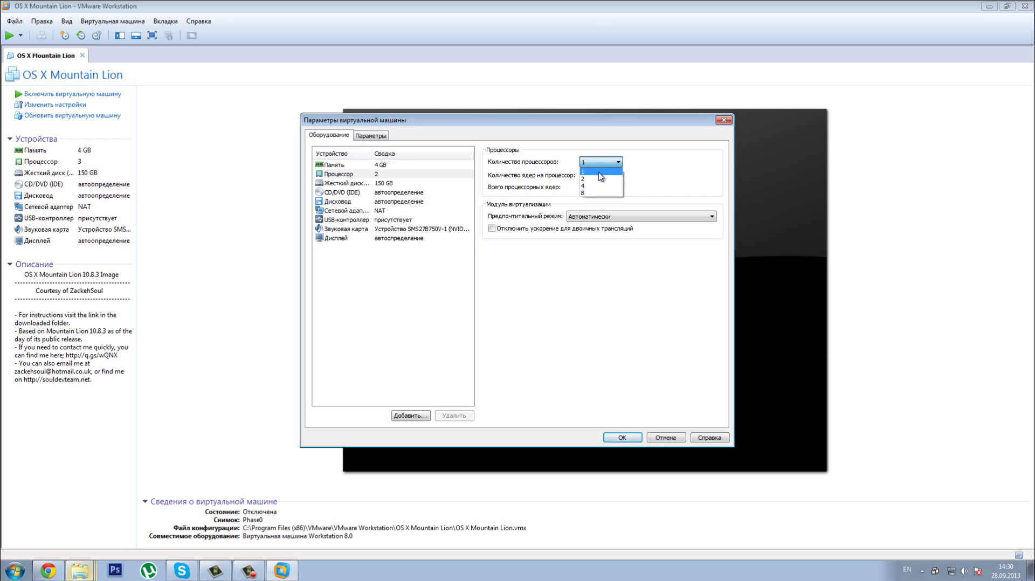
pyautogui.click(597, 172)
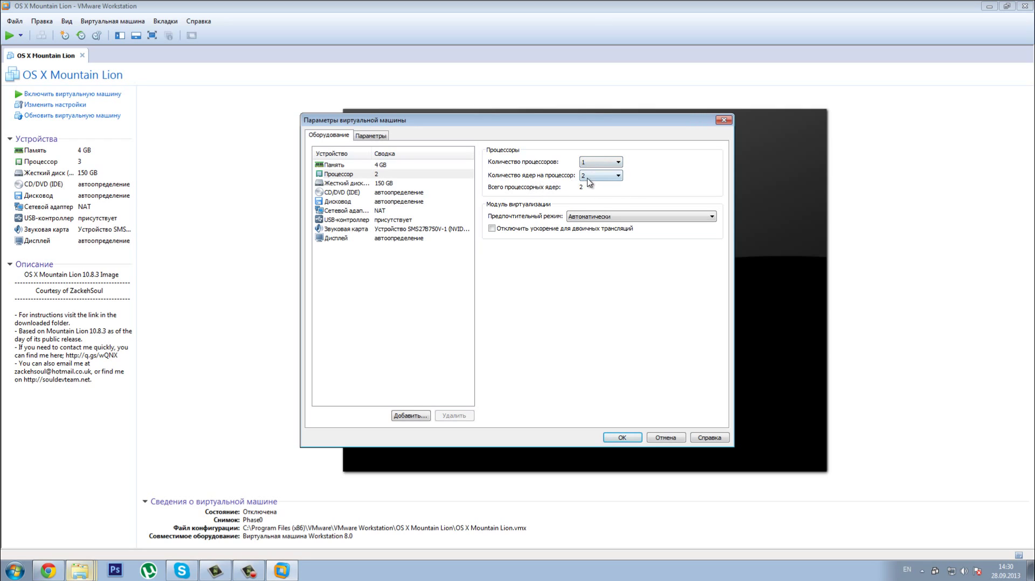
# - Review the virtual machine's hard disk, general options and network adapter settings
pyautogui.click(414, 184)
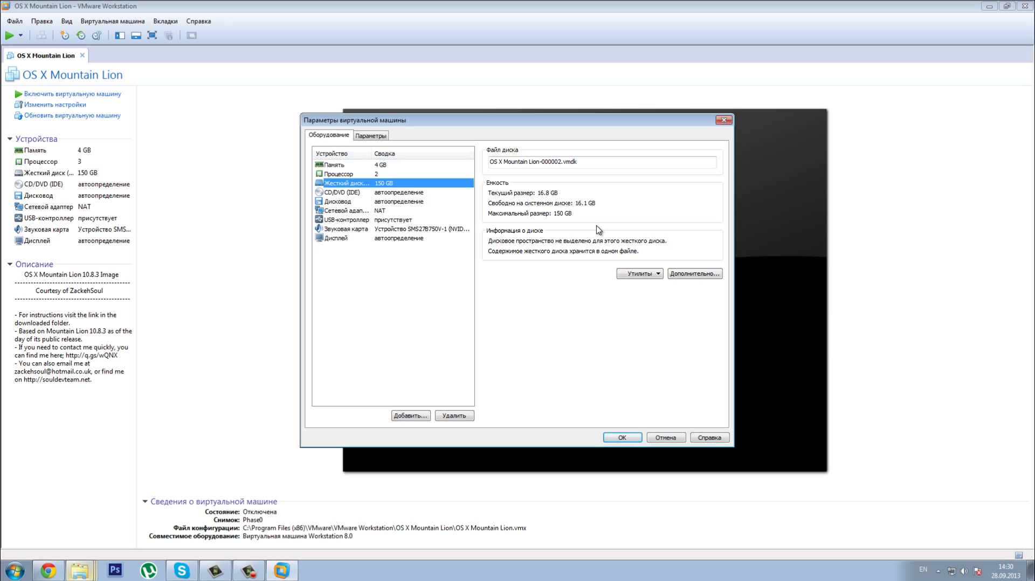
pyautogui.click(381, 138)
pyautogui.click(342, 138)
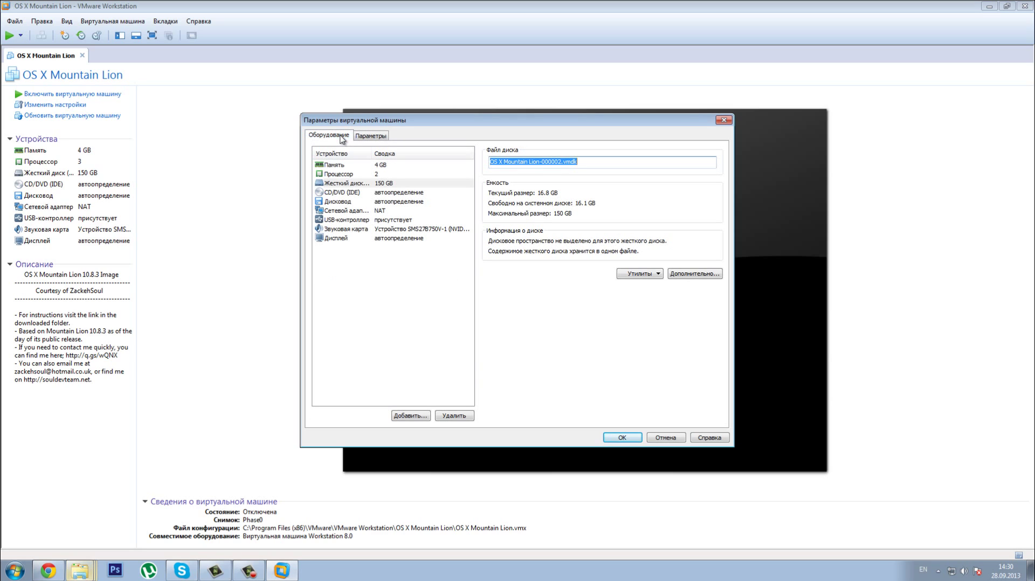
pyautogui.click(372, 139)
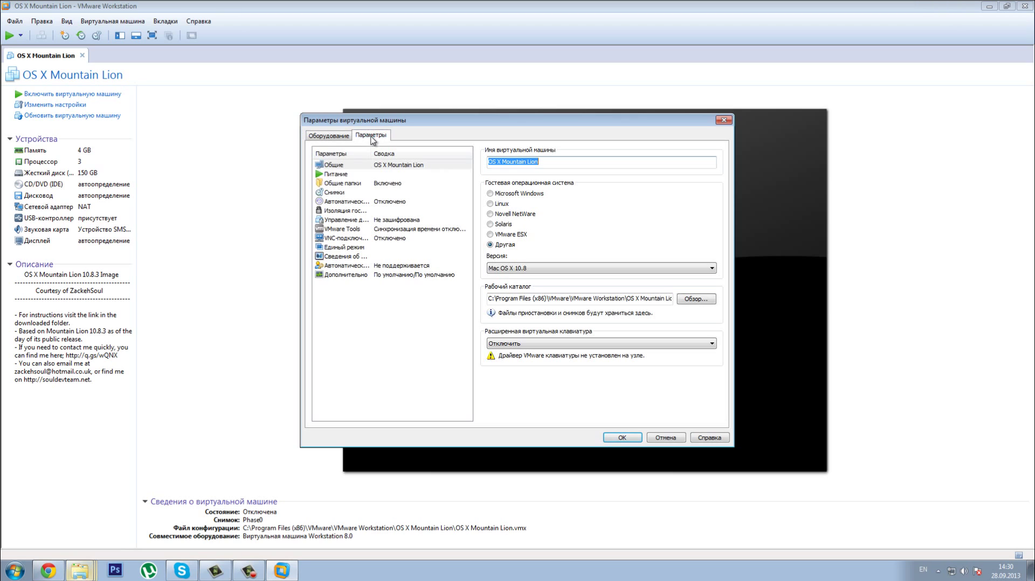
pyautogui.click(335, 141)
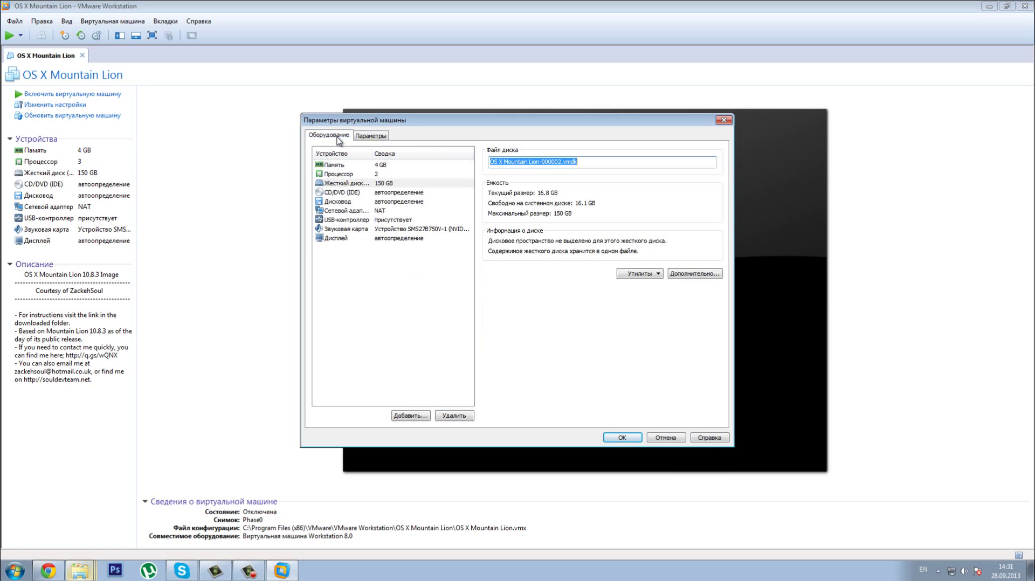
pyautogui.click(382, 211)
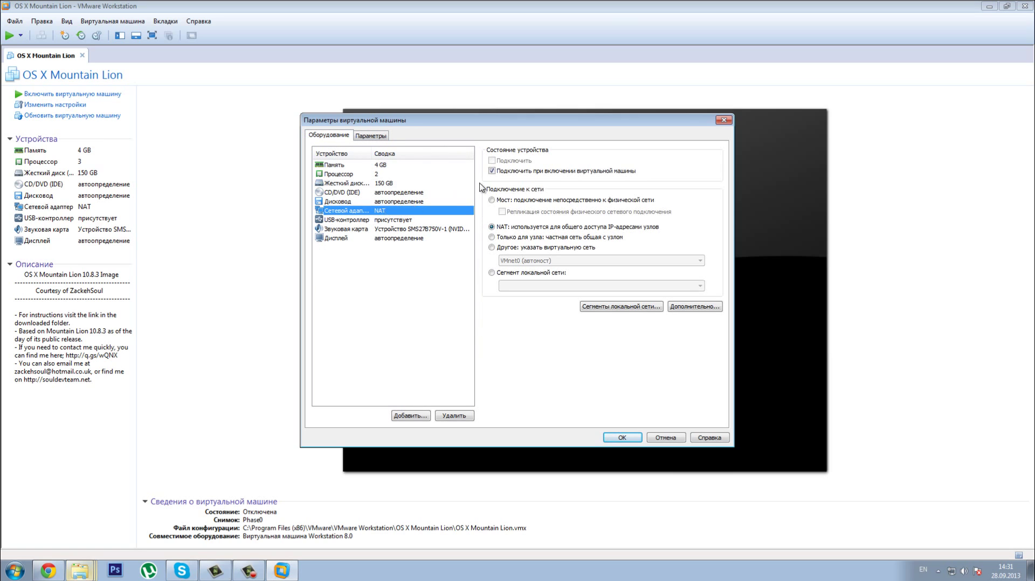
# - Select SMS27B750V-1 (NVIDIA High Defin as the virtual machine's host sound card and save the settings
pyautogui.click(408, 229)
pyautogui.click(528, 223)
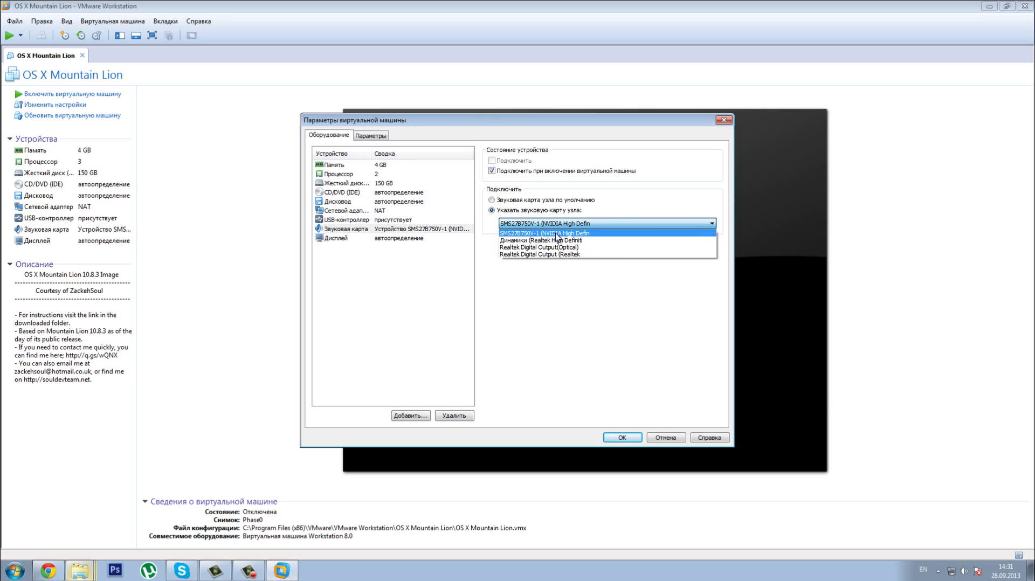
pyautogui.click(574, 234)
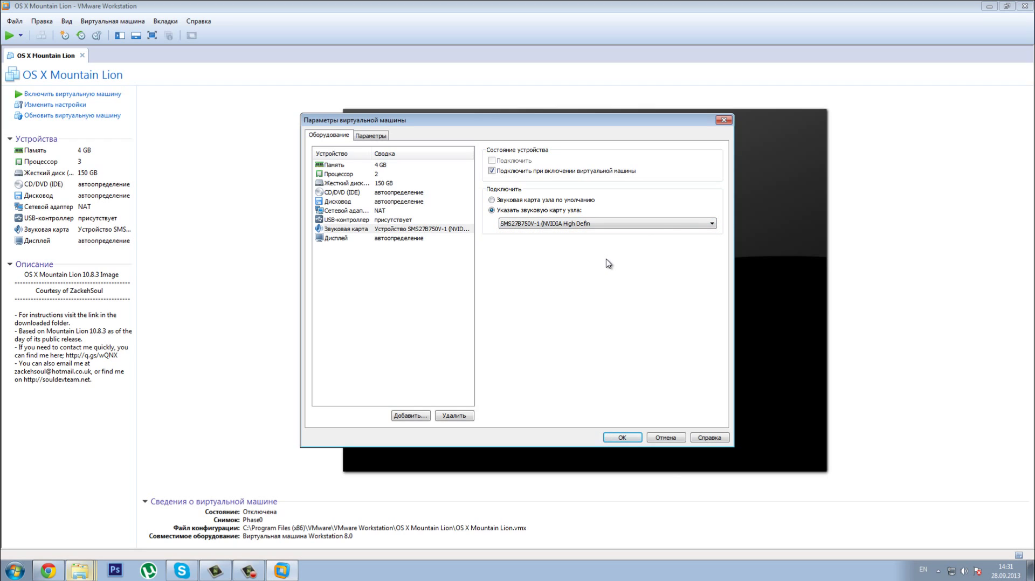
pyautogui.click(622, 438)
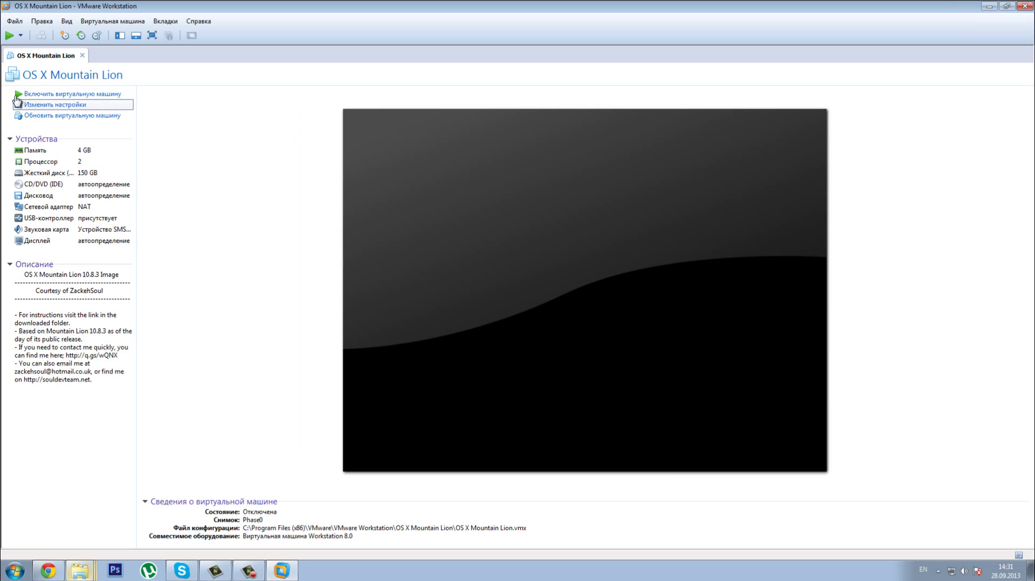
# - Power on the virtual machine, declining to connect floppy0 at every start but accepting it for ide1:0
pyautogui.click(22, 95)
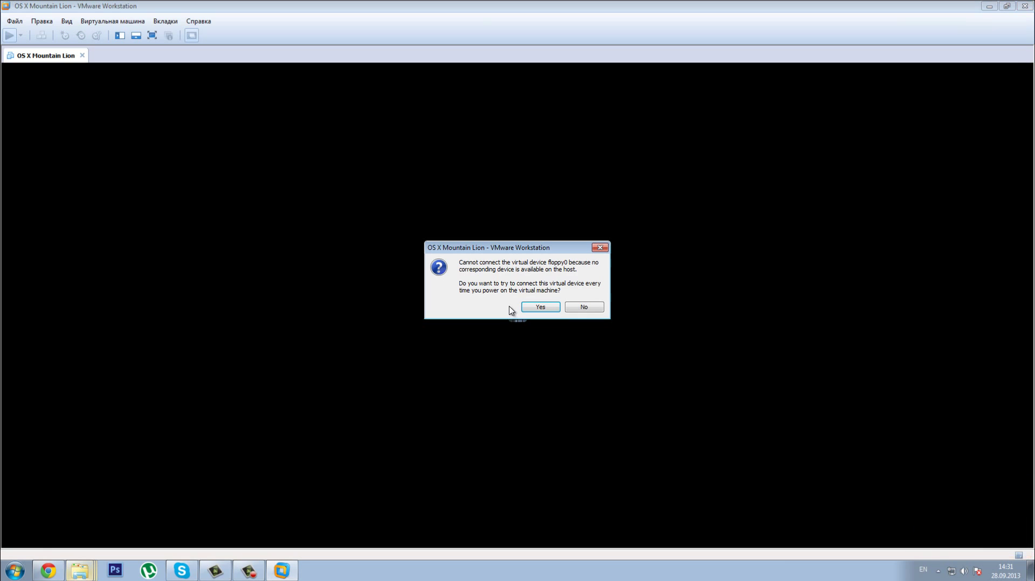
pyautogui.moveTo(495, 247); pyautogui.dragTo(496, 175)
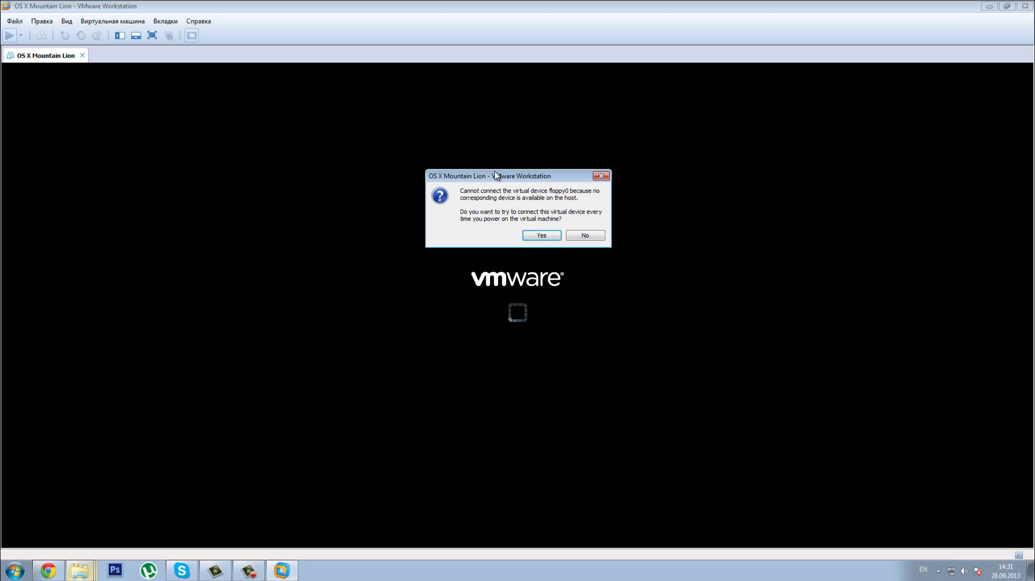
pyautogui.click(579, 237)
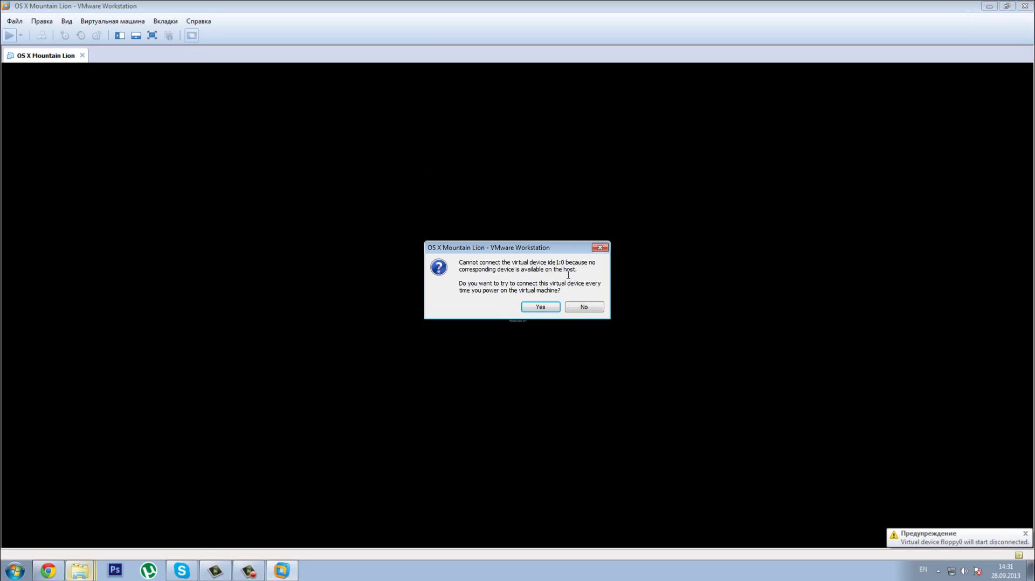
pyautogui.click(540, 307)
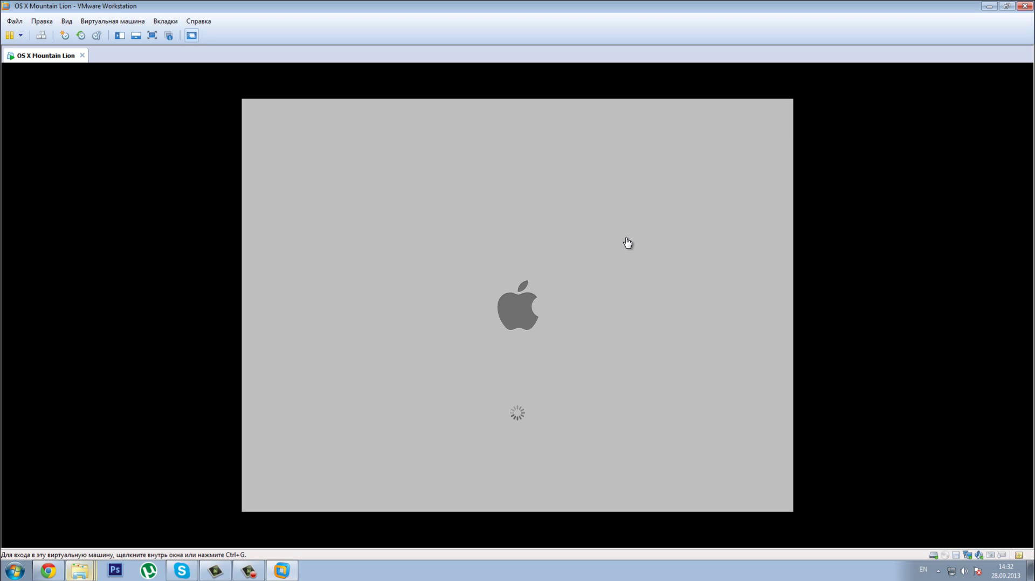
# - Switch to Chrome and search Google for "apple id register" in a new tab
pyautogui.click(48, 571)
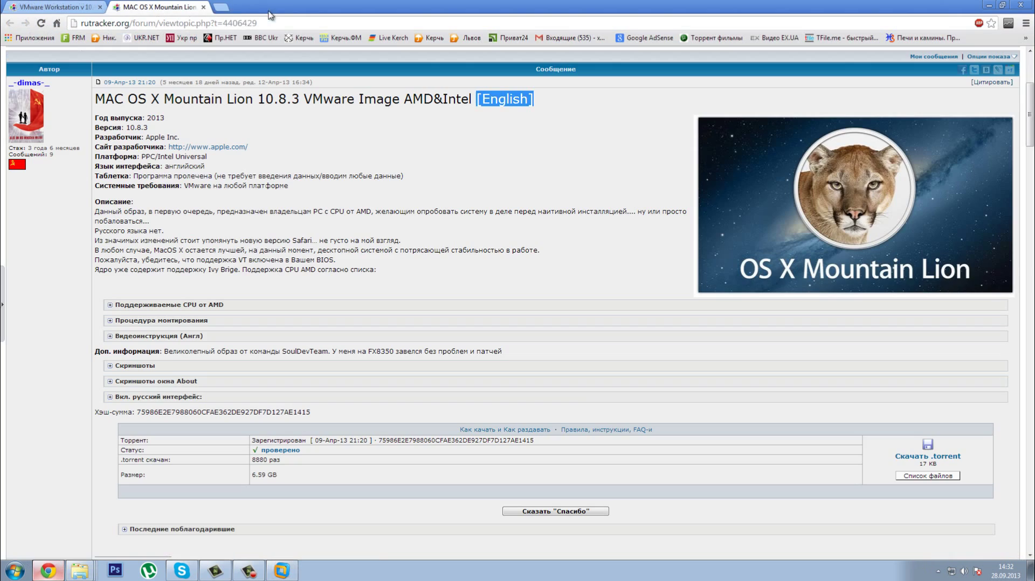
pyautogui.click(221, 7)
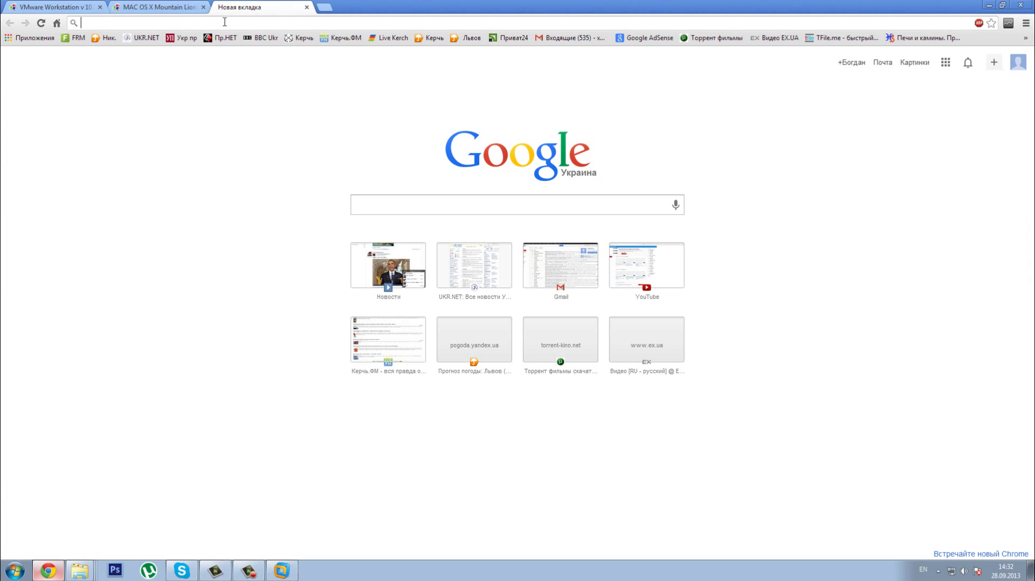
pyautogui.write('apple id re')
pyautogui.press('BackSpace')
pyautogui.write('app')
pyautogui.press('Delete')
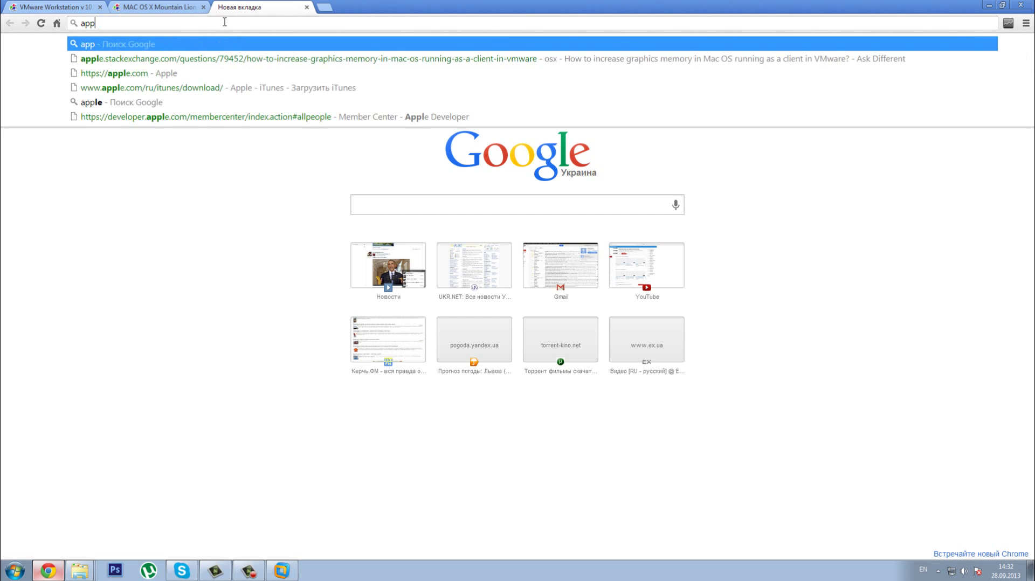
pyautogui.write('le')
pyautogui.press('BackSpace')
pyautogui.press('BackSpace')
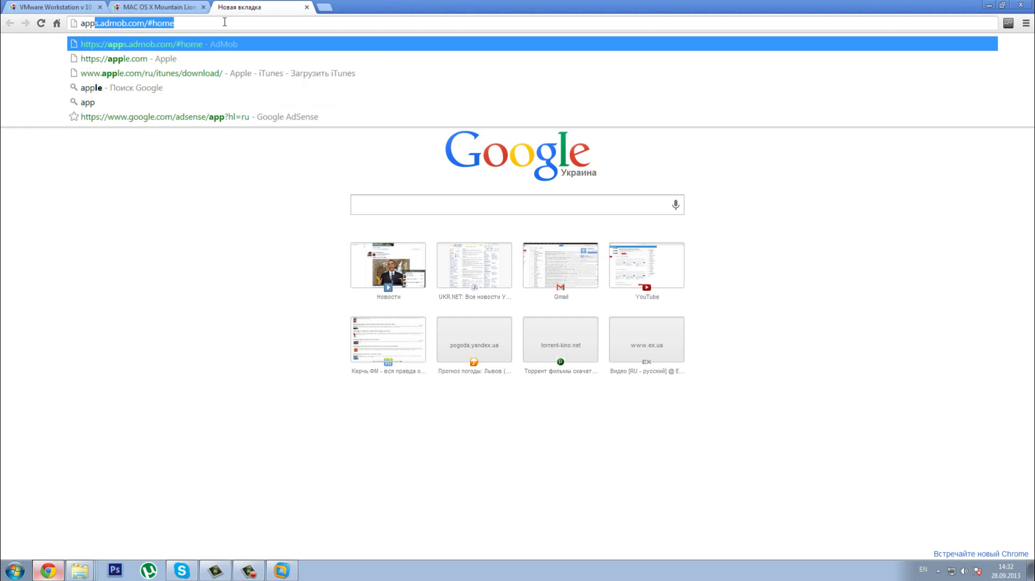
pyautogui.write('le id register')
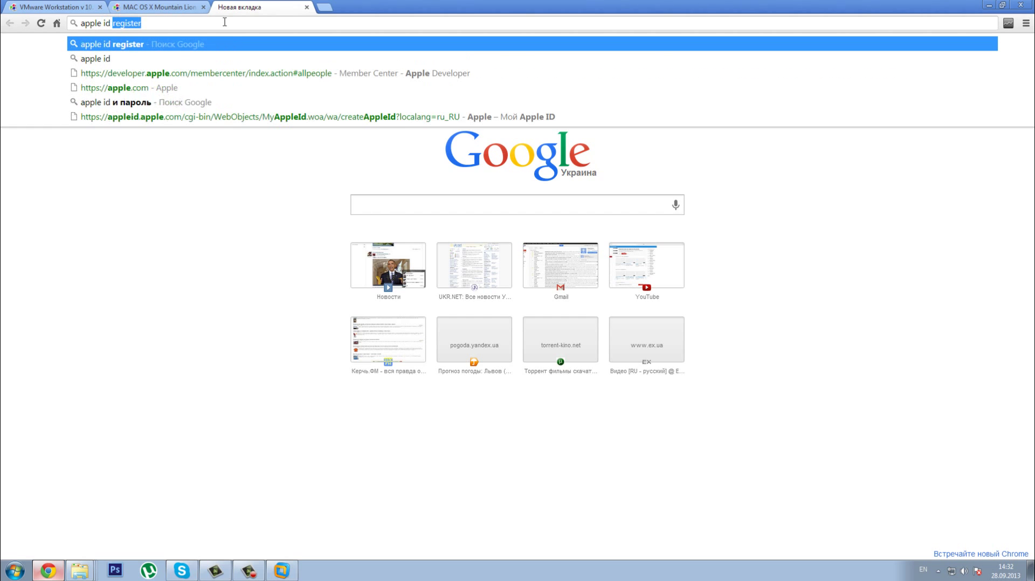
pyautogui.press('Return')
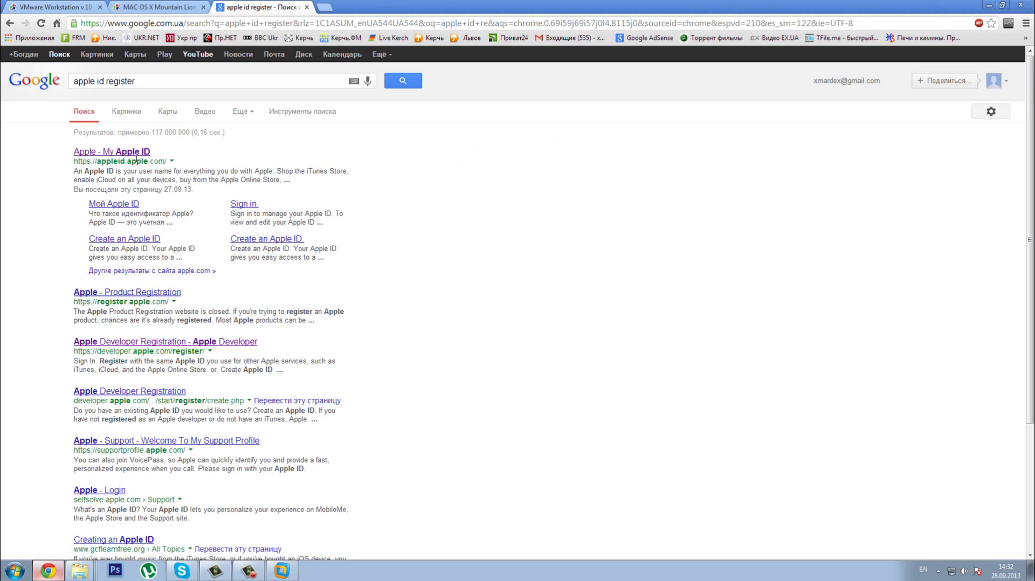
# - Open the Apple ID creation form from Apple's My Apple ID page and look through its required fields
pyautogui.click(135, 155)
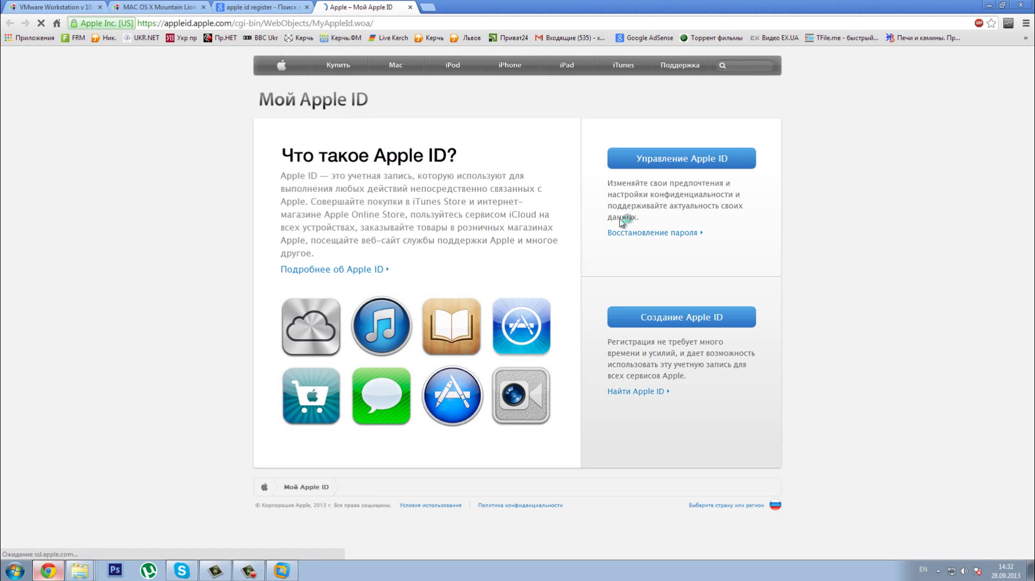
pyautogui.click(732, 324)
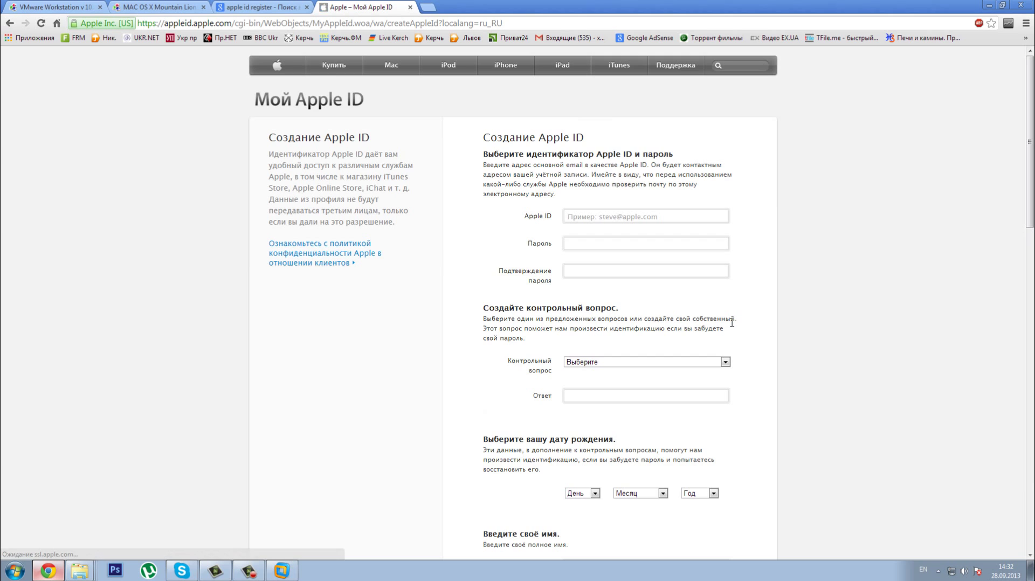
pyautogui.scroll(-15, 634, 324)
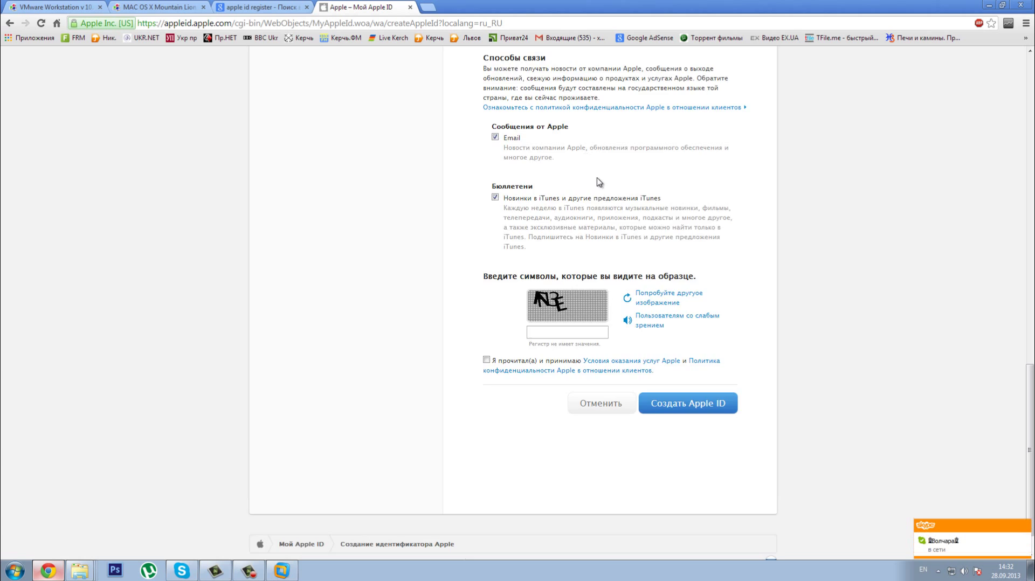
pyautogui.scroll(4, 598, 178)
pyautogui.scroll(2, 598, 178)
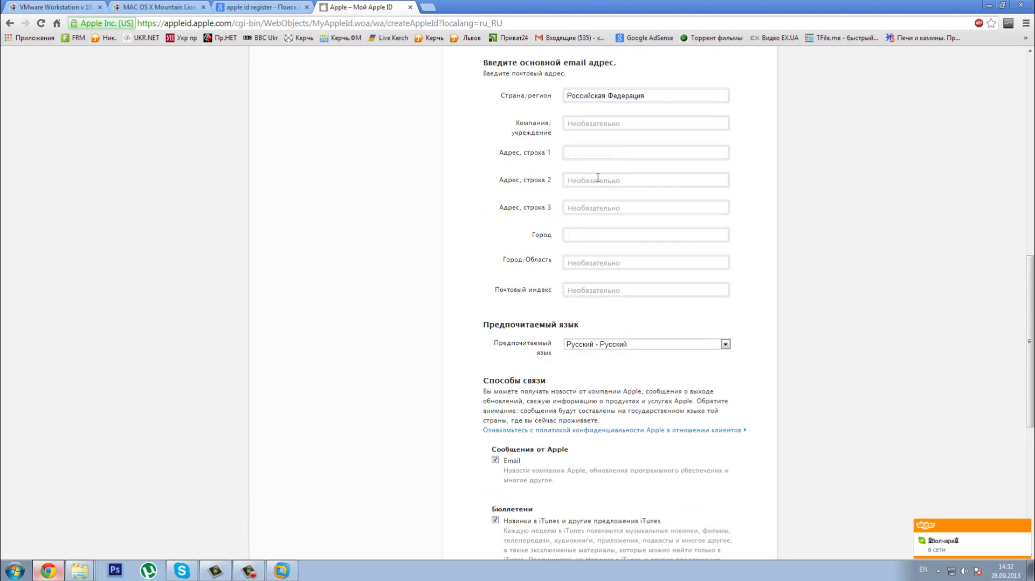
# - Return from the Apple ID form to VMware Workstation and show the booted OS X virtual machine in full screen
pyautogui.scroll(10, 598, 178)
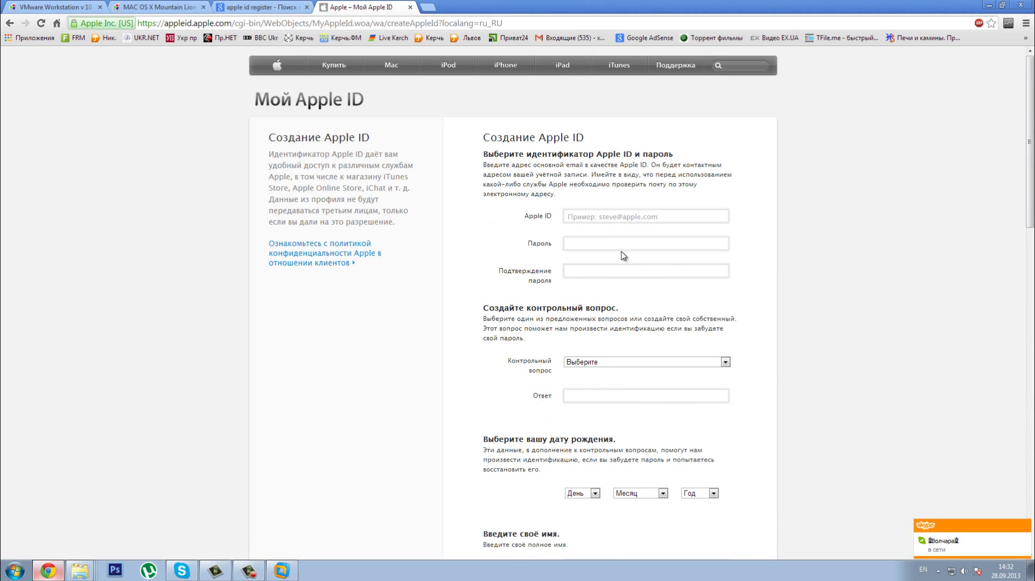
pyautogui.scroll(-1, 620, 238)
pyautogui.click(1016, 5)
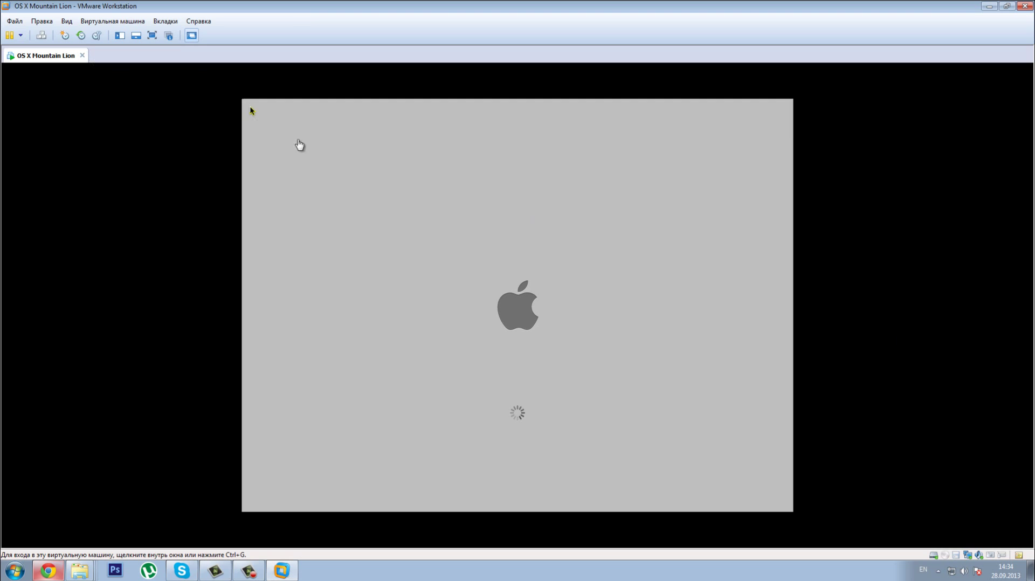
pyautogui.click(559, 305)
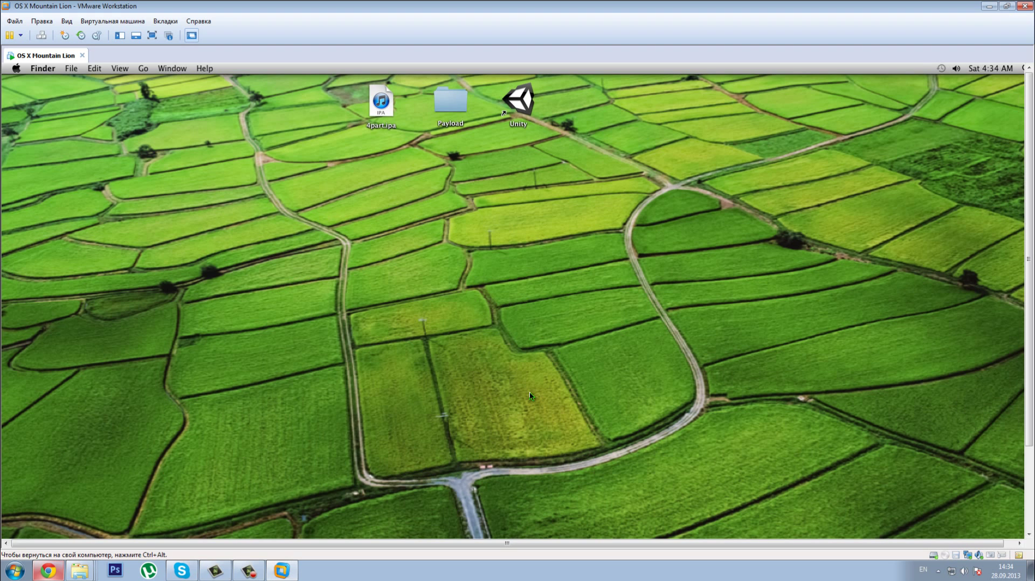
pyautogui.click(156, 35)
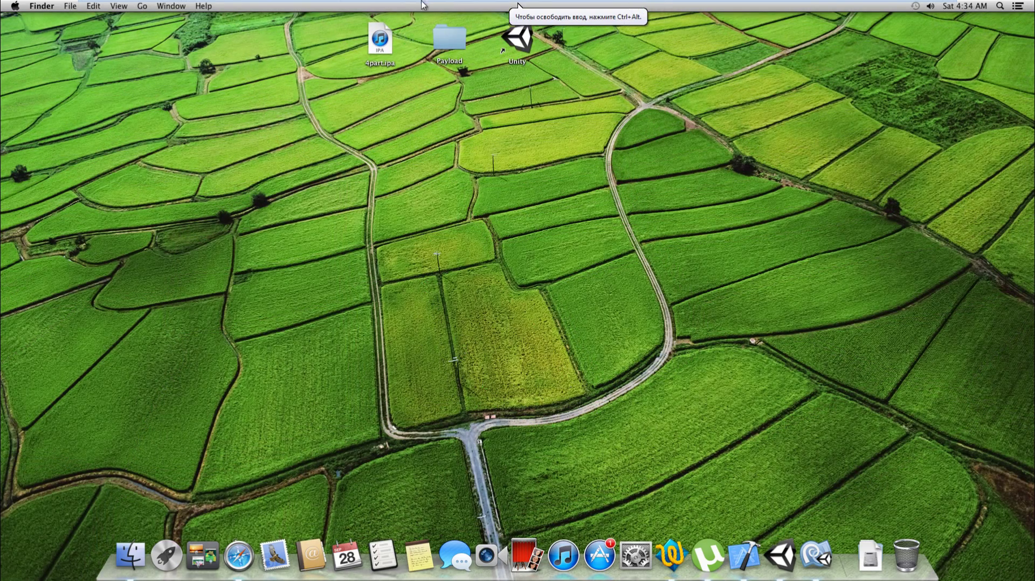
# - Open About This Mac, move its window toward the middle of the desktop, and close the µTorrent window
pyautogui.moveTo(726, 3)
pyautogui.click(15, 6)
pyautogui.click(22, 19)
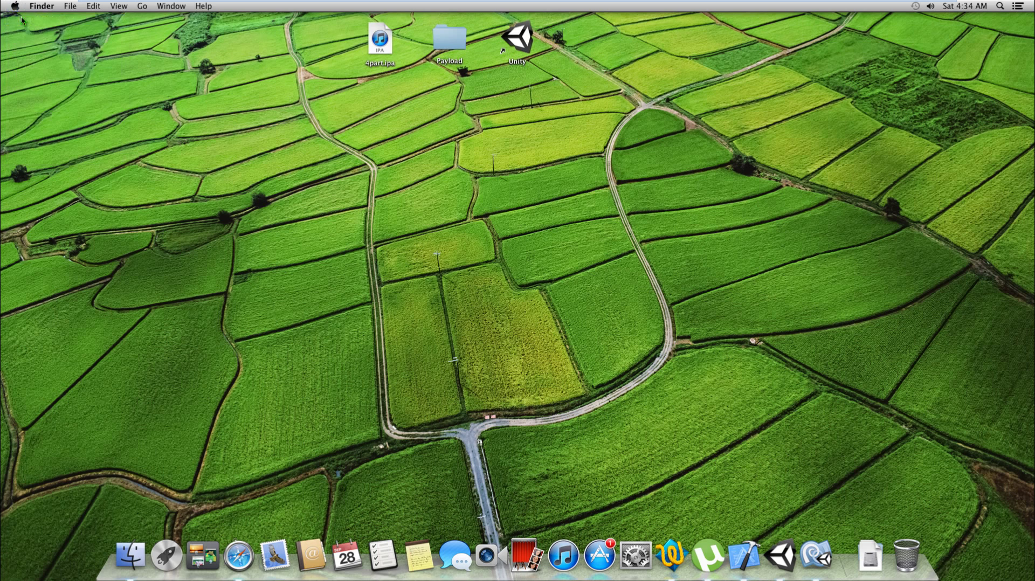
pyautogui.moveTo(494, 103); pyautogui.dragTo(487, 214)
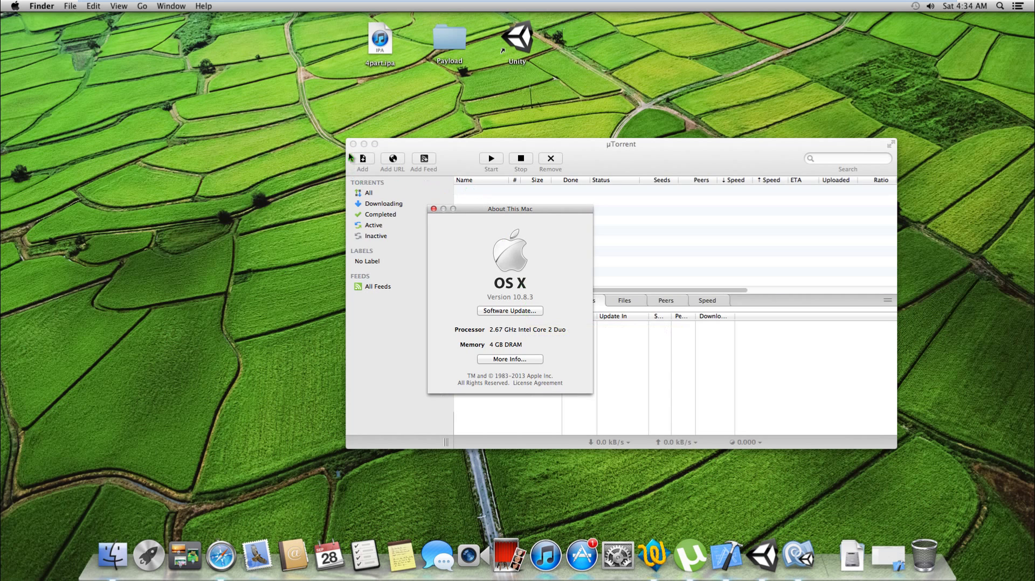
pyautogui.click(354, 144)
pyautogui.moveTo(510, 206)
pyautogui.mouseDown()
pyautogui.moveTo(510, 121)
pyautogui.moveTo(501, 146)
pyautogui.moveTo(509, 209)
pyautogui.mouseUp()
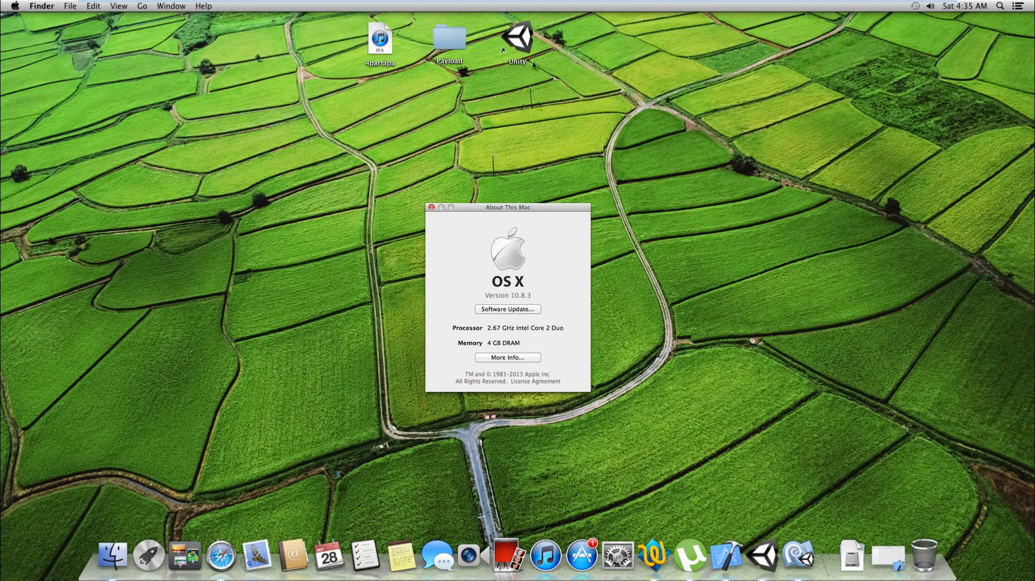
pyautogui.click(388, 72)
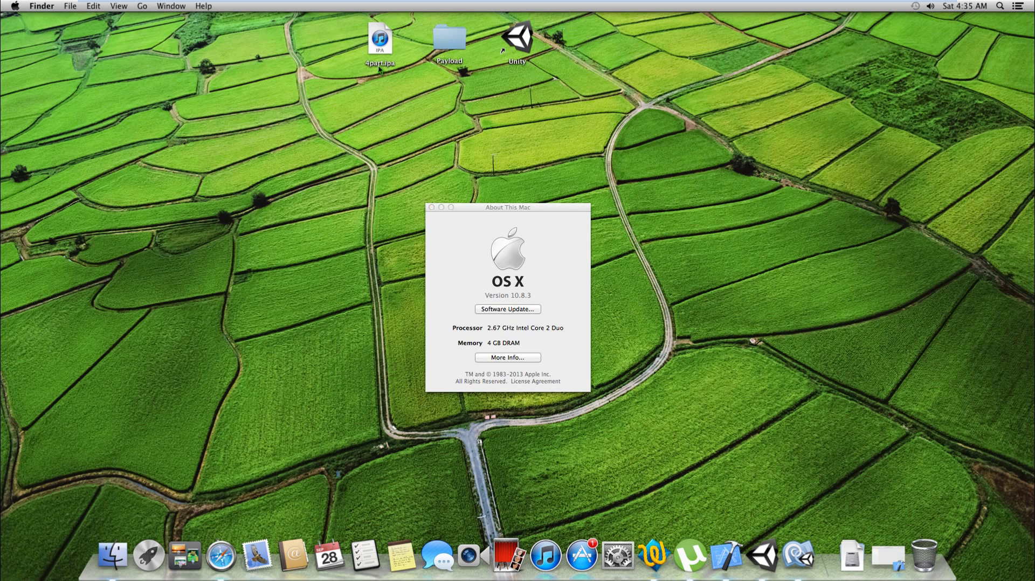
pyautogui.click(439, 44)
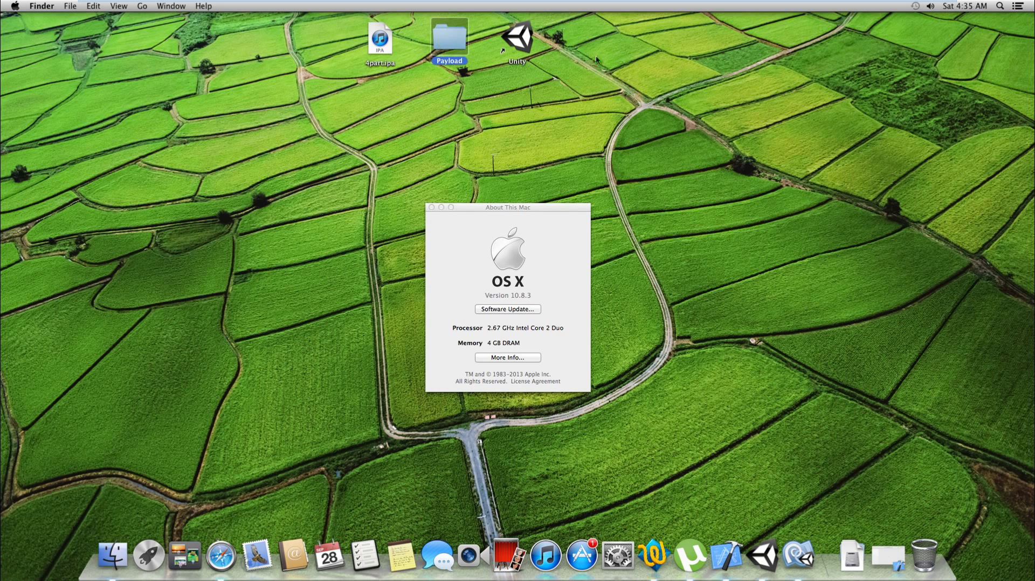
pyautogui.click(529, 33)
pyautogui.click(642, 77)
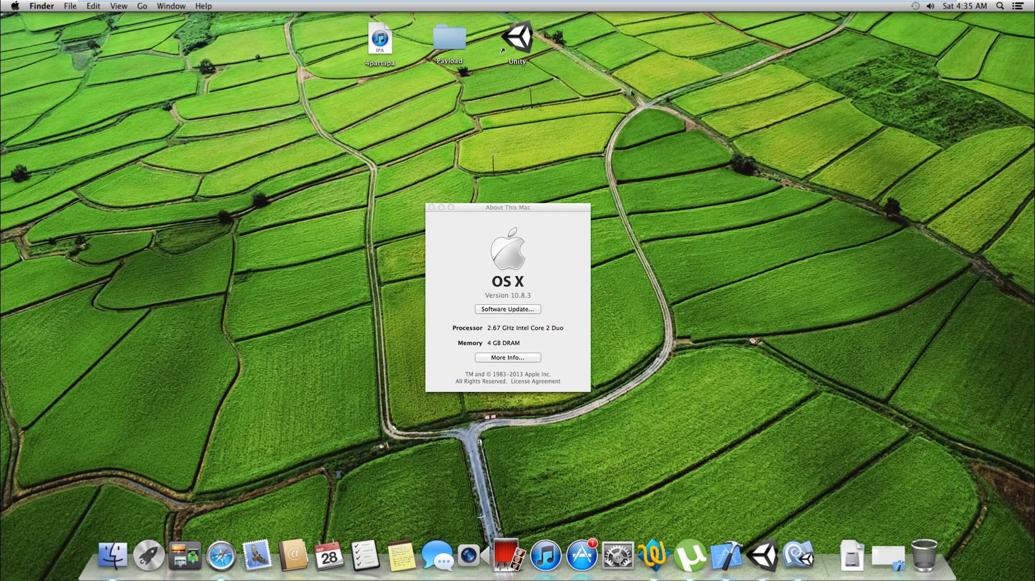
# - View the Mac's detailed system and display information, check the scaled resolutions in Displays Preferences, and close the preferences
pyautogui.click(535, 357)
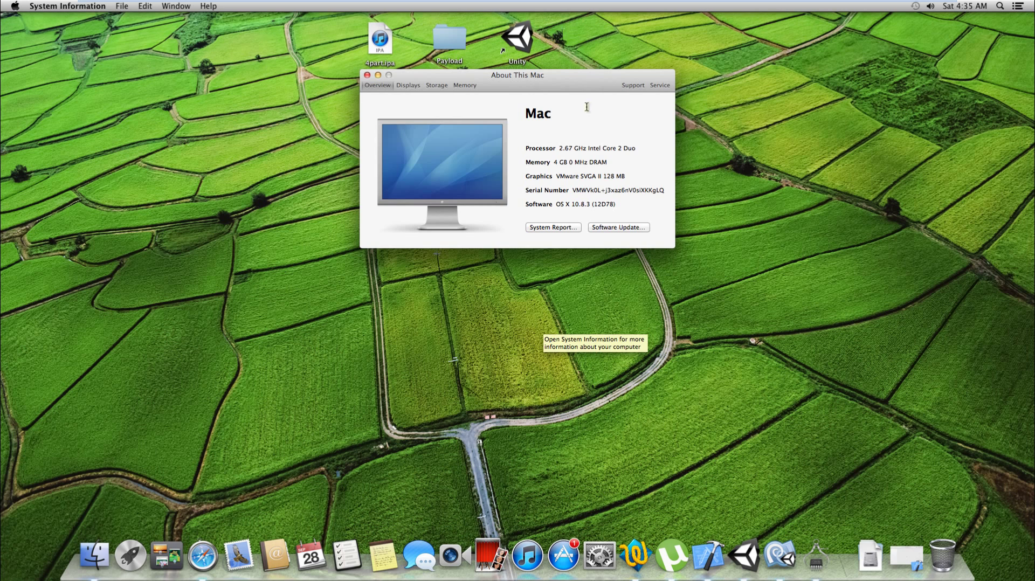
pyautogui.click(408, 86)
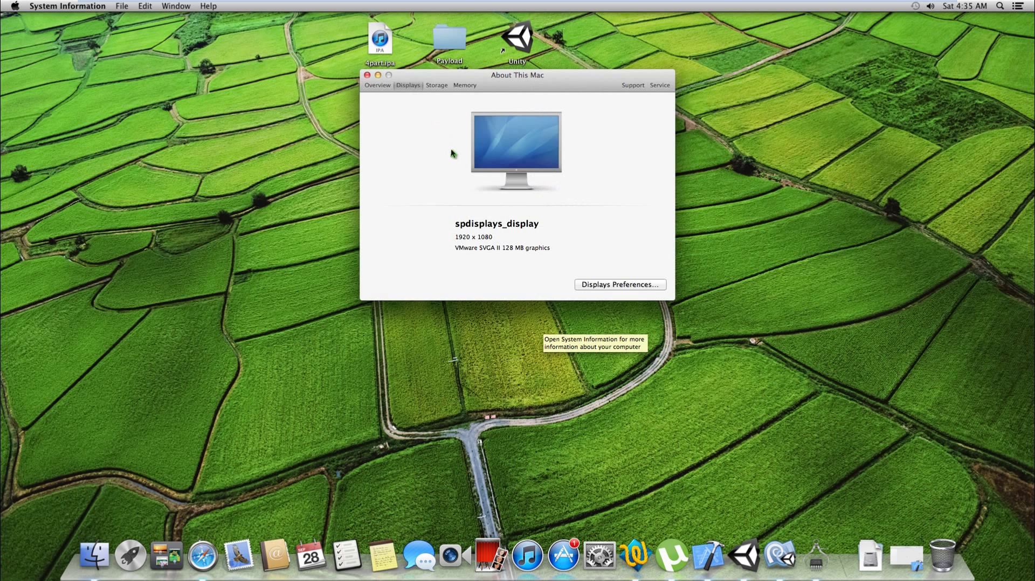
pyautogui.click(622, 285)
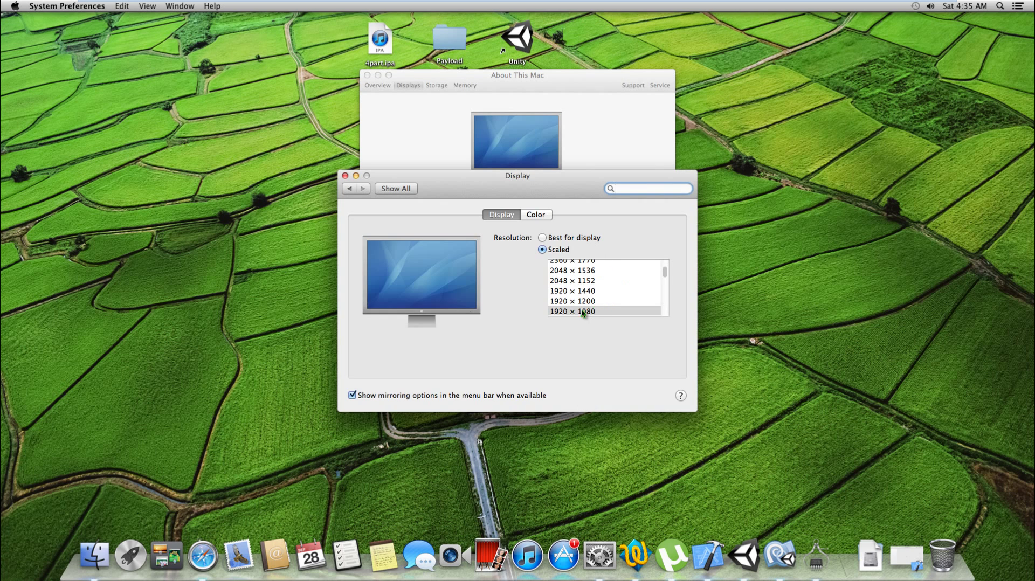
pyautogui.click(344, 176)
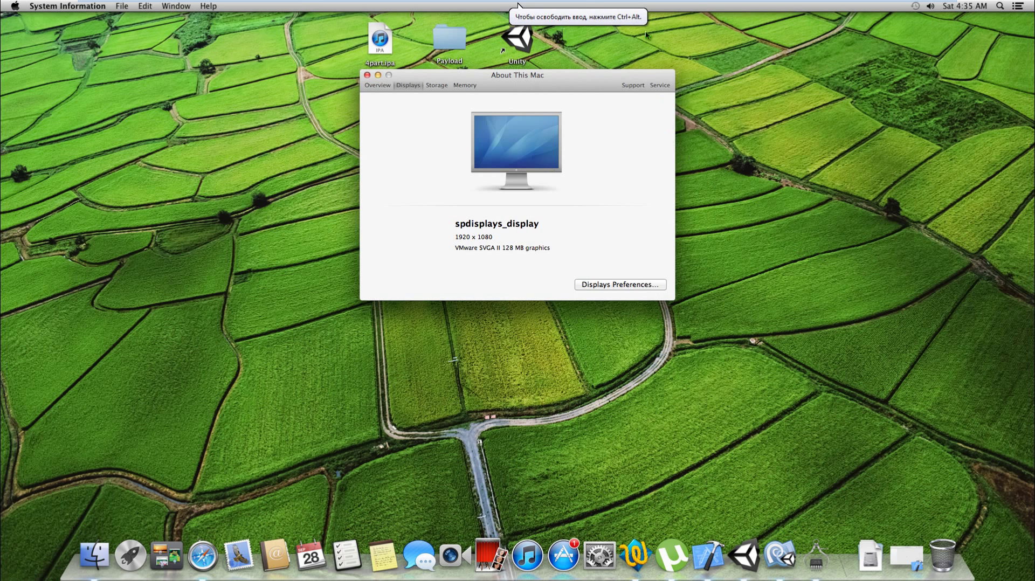
pyautogui.click(740, 120)
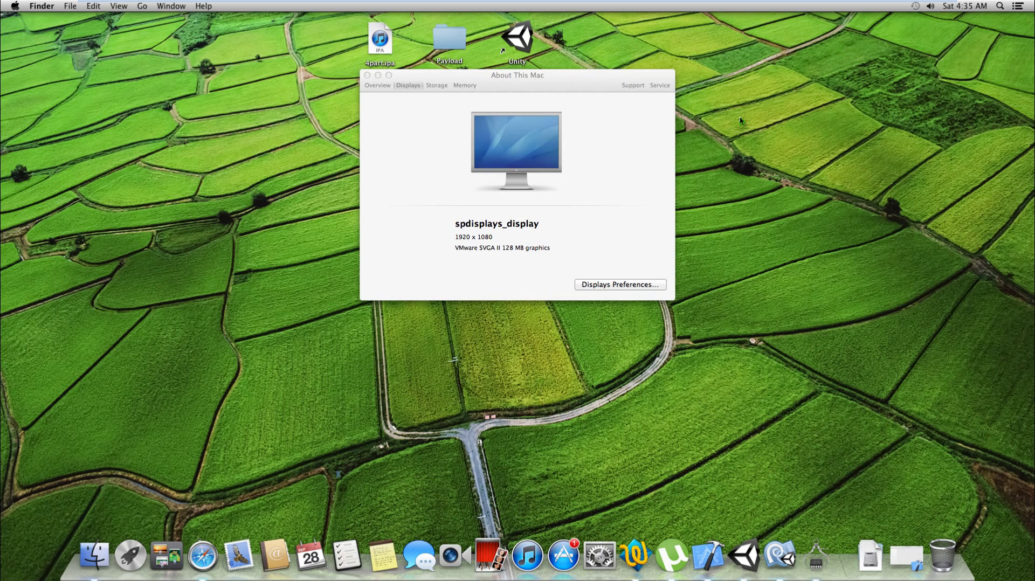
# - Take the virtual machine out of full screen and return input control to the Windows host
pyautogui.moveTo(379, 3)
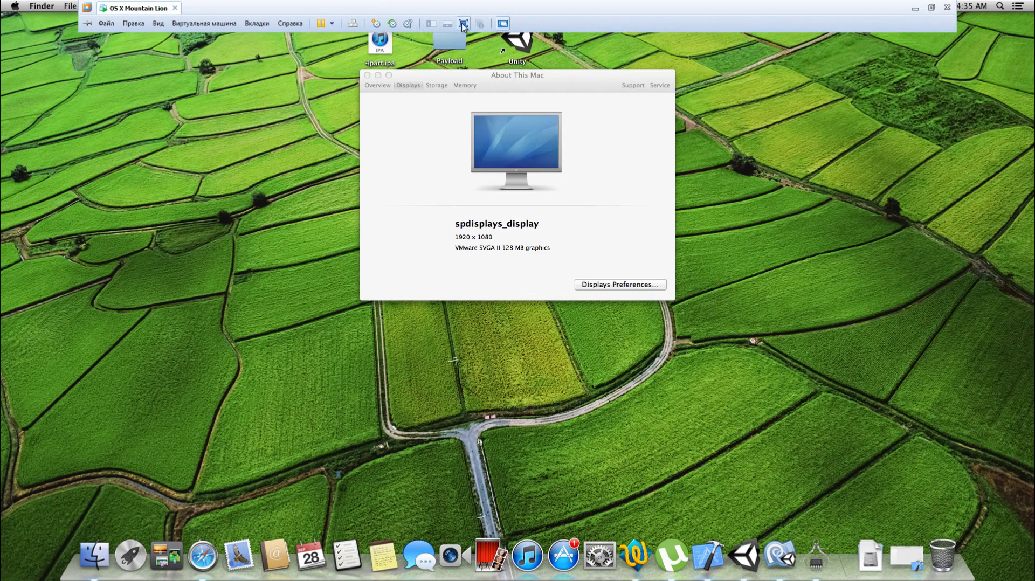
pyautogui.click(462, 24)
pyautogui.press('u')
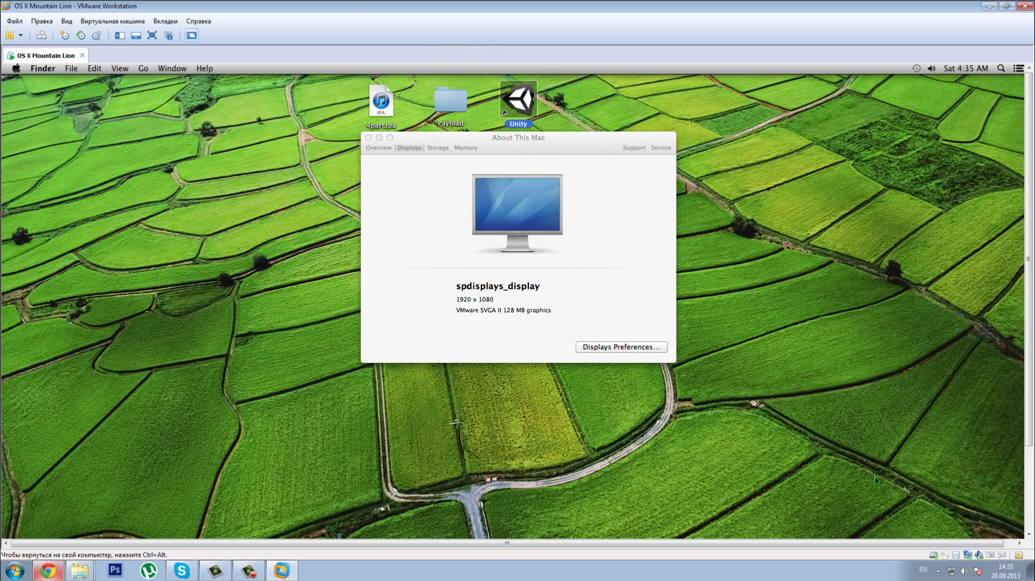
pyautogui.click(829, 579)
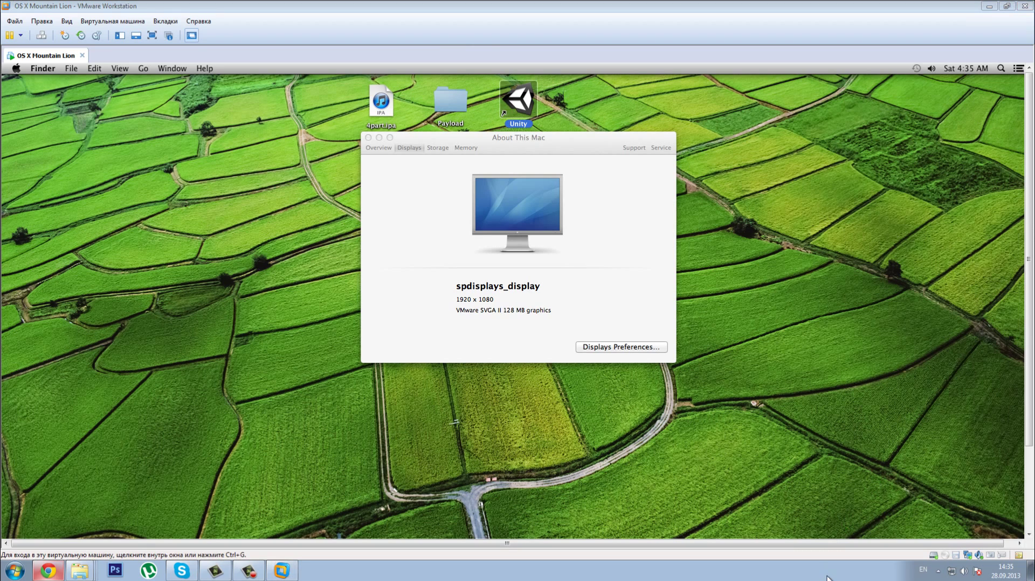